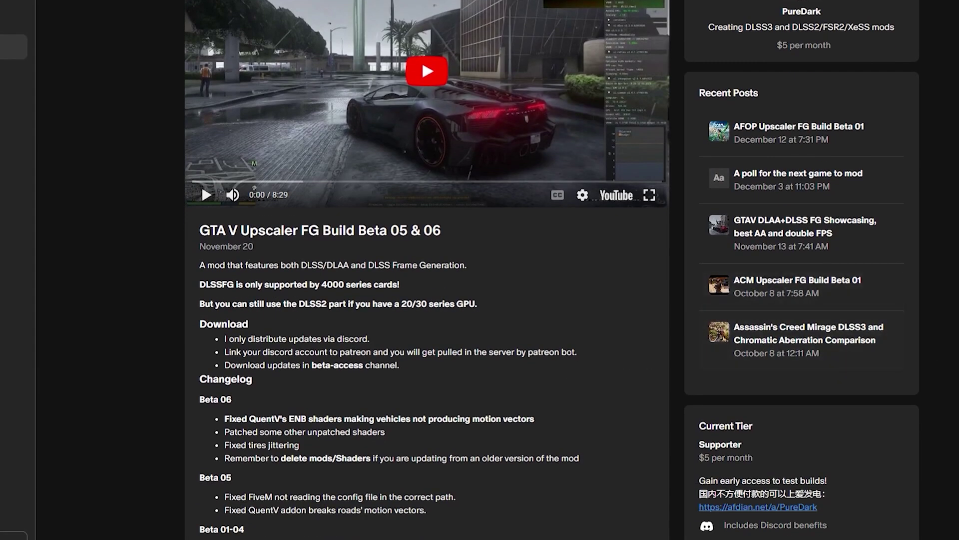
{"action": "scroll", "coordinate": [552, 270], "scroll_direction": "down", "scroll_amount": 3}
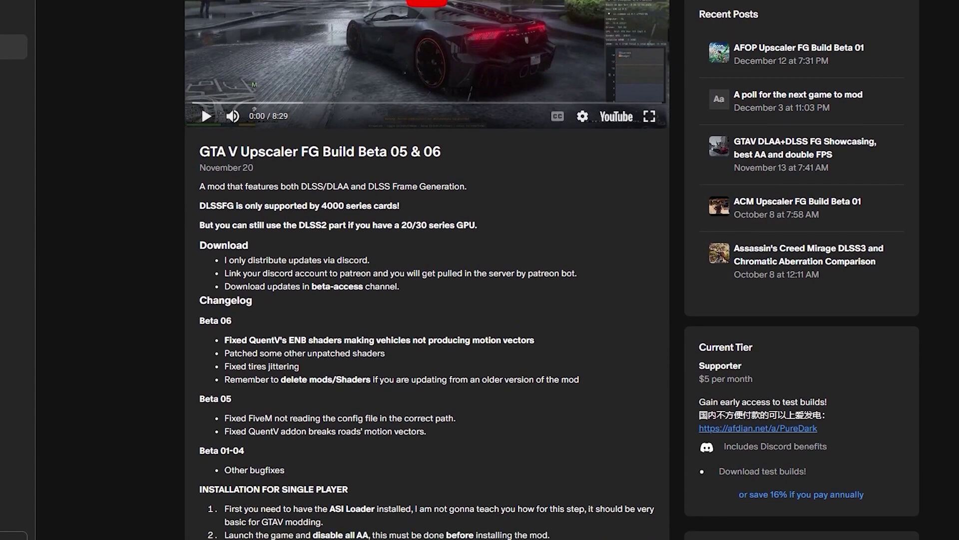
{"action": "scroll", "coordinate": [552, 270], "scroll_direction": "down", "scroll_amount": 2}
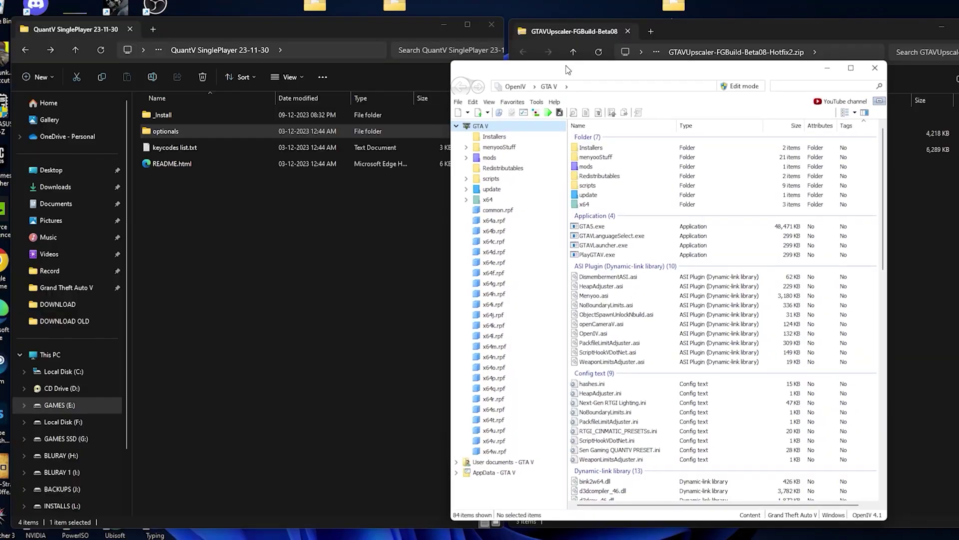
- Load BaseMod_Install.oiv from the _Install folder of BaseMod SinglePlayer, inside QuantV SinglePlayer 23-11-30, into OpenIV's package installer
{"action": "left_click", "coordinate": [511, 115]}
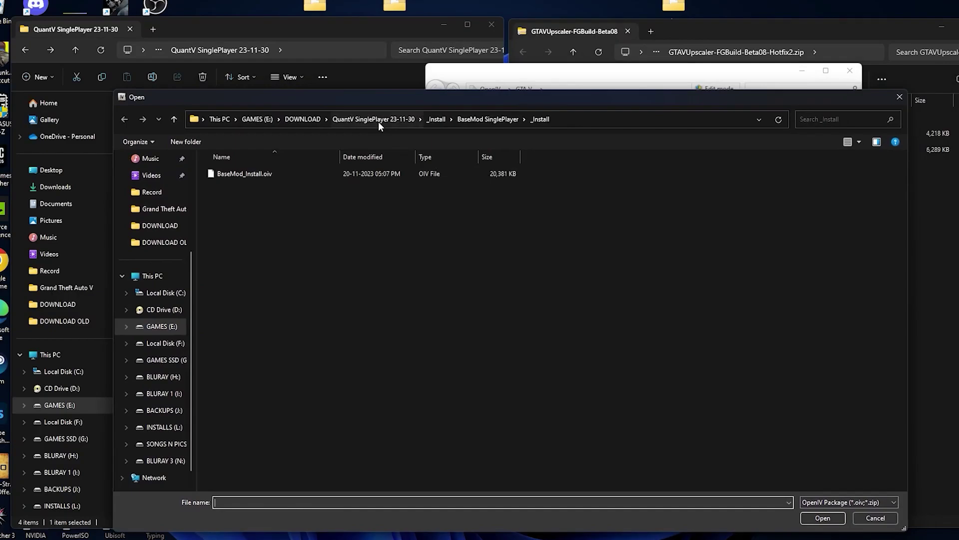
{"action": "left_click", "coordinate": [382, 119]}
{"action": "double_click", "coordinate": [248, 173]}
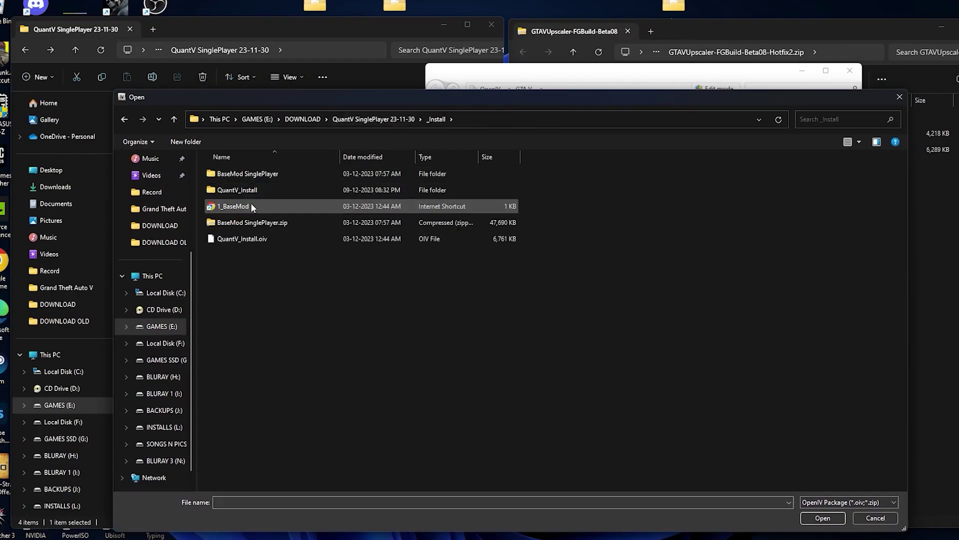
{"action": "double_click", "coordinate": [278, 173]}
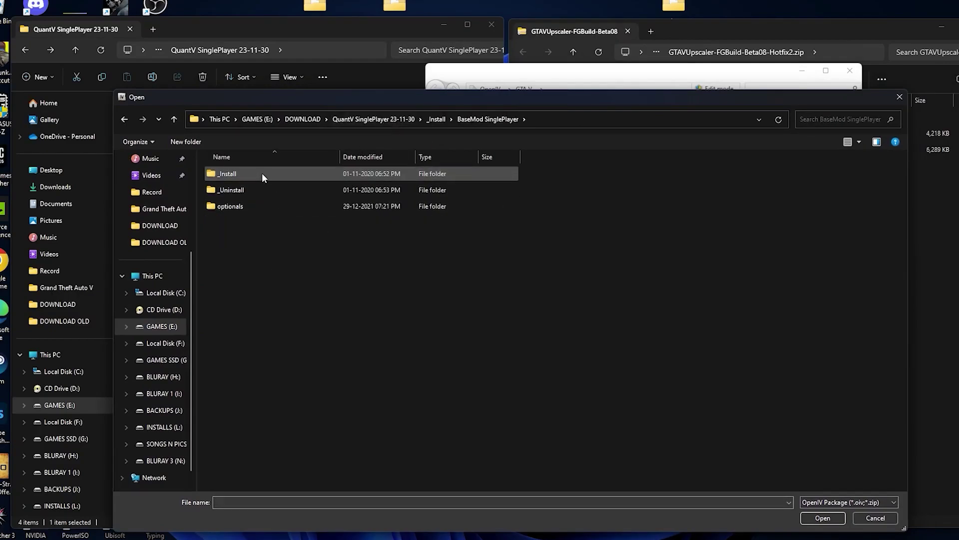
{"action": "double_click", "coordinate": [262, 173]}
{"action": "left_click", "coordinate": [245, 173]}
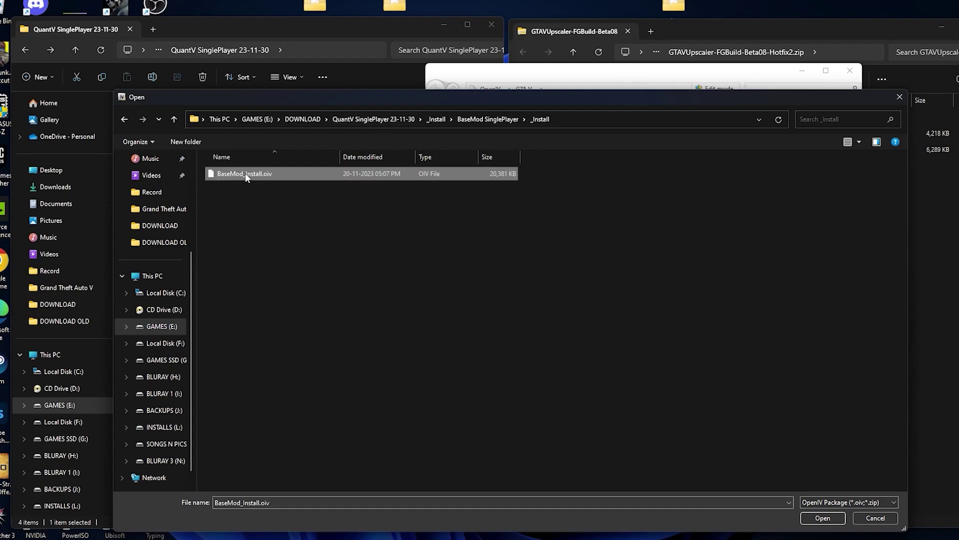
{"action": "left_click", "coordinate": [823, 517]}
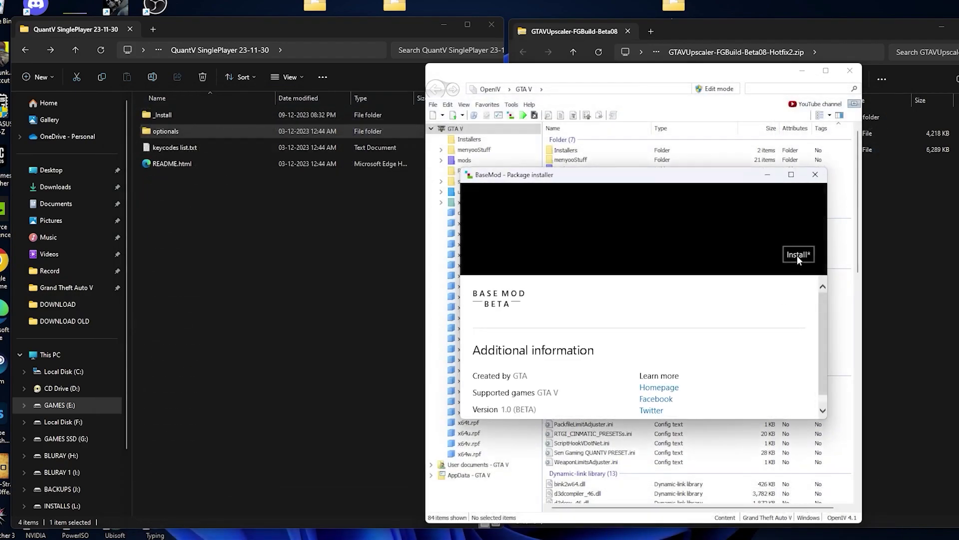
- Install the BaseMod package into the game's "mods" folder and close the installer
{"action": "left_click", "coordinate": [798, 255]}
{"action": "left_click", "coordinate": [650, 228]}
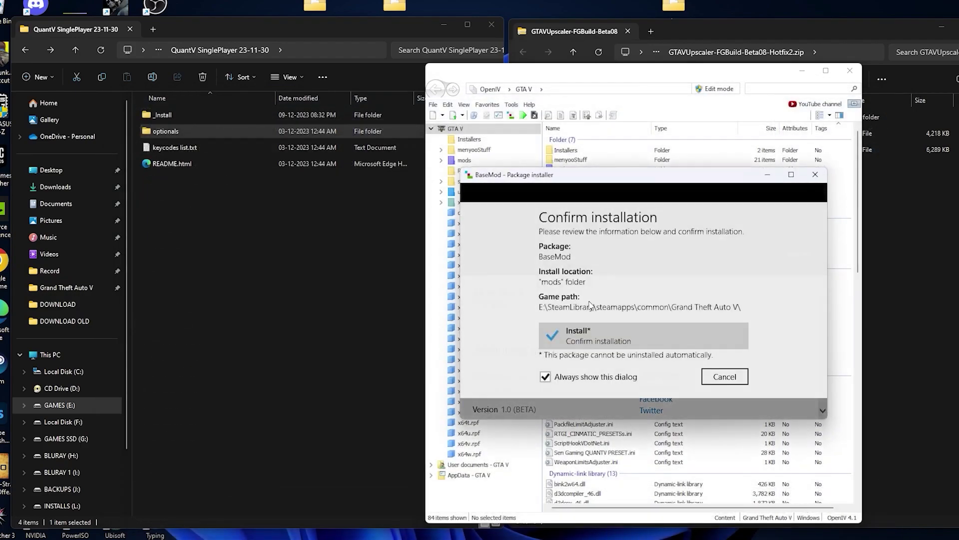
{"action": "left_click", "coordinate": [632, 344]}
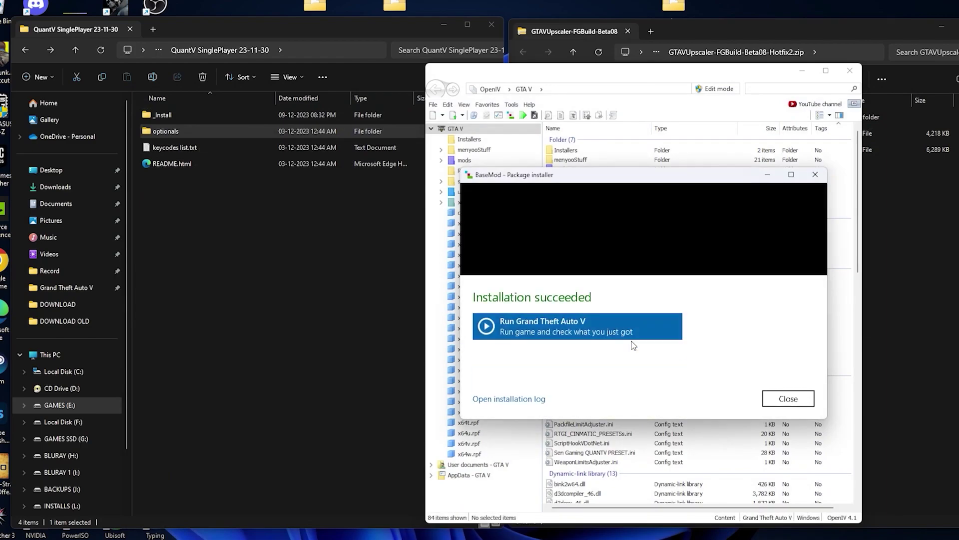
{"action": "left_click", "coordinate": [792, 398]}
- Install the QuantV_Install.oiv package from the QuantV _Install folder into the "mods" folder and close the installer
{"action": "left_click", "coordinate": [514, 114]}
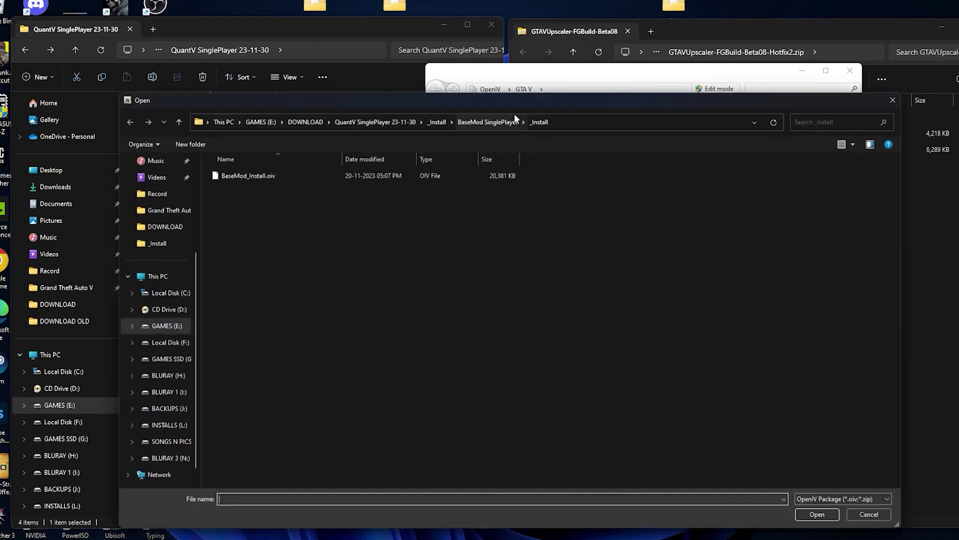
{"action": "left_click", "coordinate": [436, 119]}
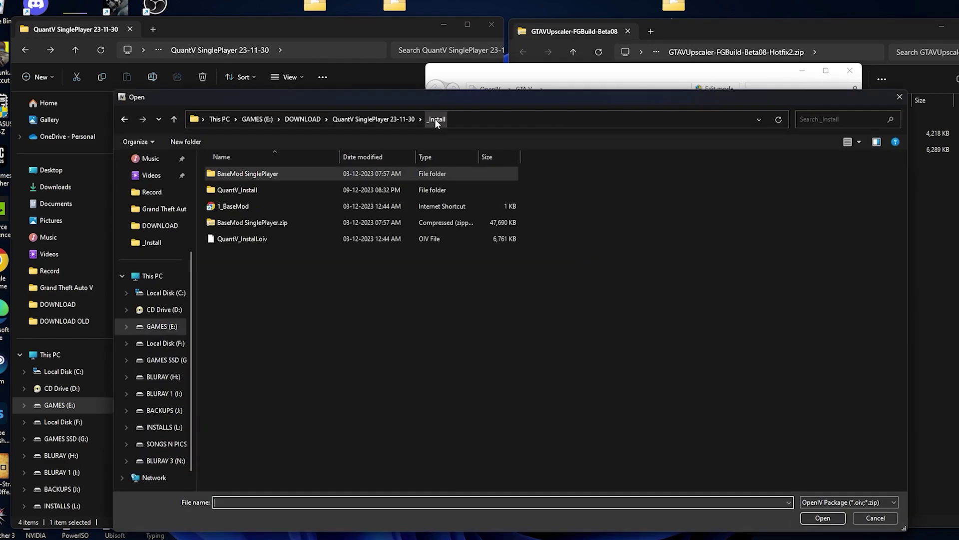
{"action": "left_click", "coordinate": [242, 239]}
{"action": "left_click", "coordinate": [822, 518]}
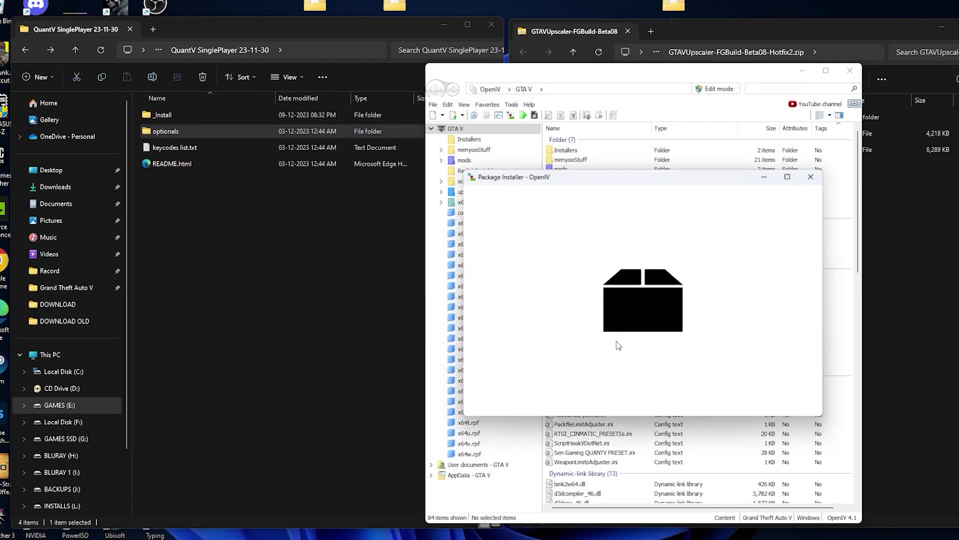
{"action": "left_click", "coordinate": [605, 288]}
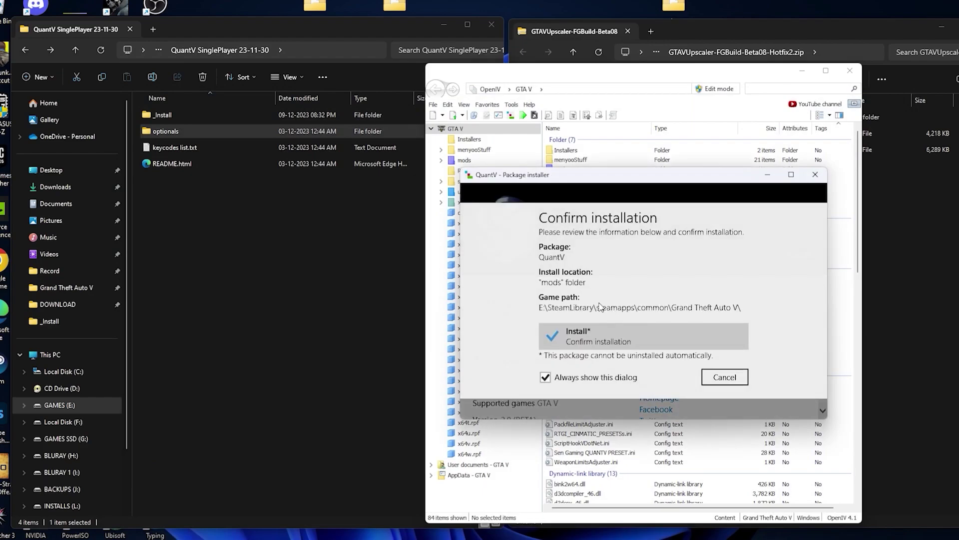
{"action": "left_click", "coordinate": [590, 372]}
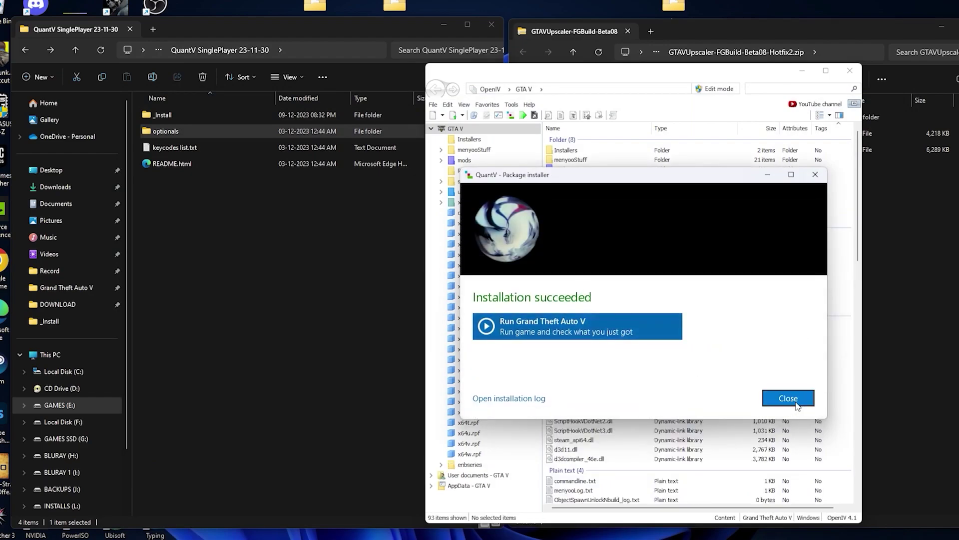
{"action": "left_click", "coordinate": [794, 399]}
- Browse for another package in the Optional presets folder under optionals of QuantV SinglePlayer 23-11-30
{"action": "left_click", "coordinate": [512, 114]}
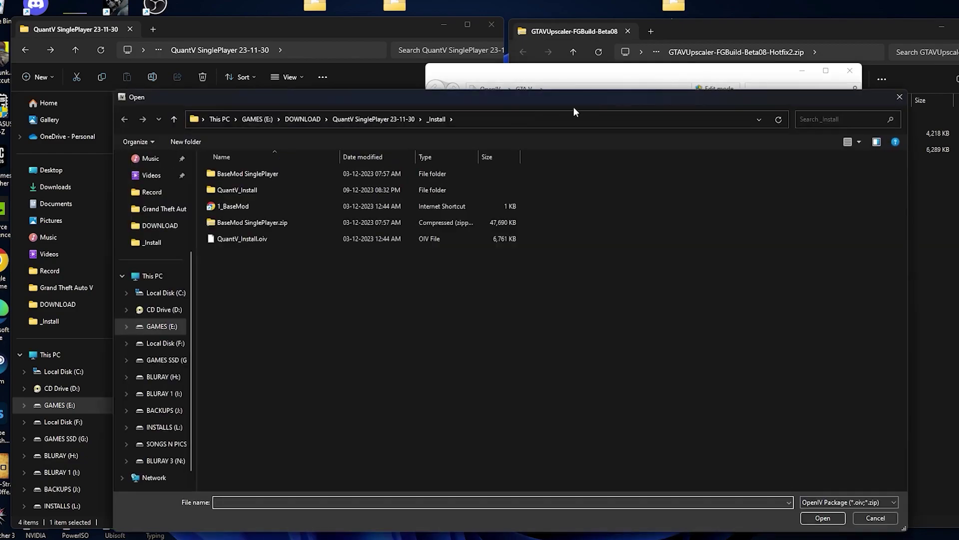
{"action": "left_click_drag", "start_coordinate": [574, 111], "coordinate": [603, 108]}
{"action": "left_click", "coordinate": [408, 115]}
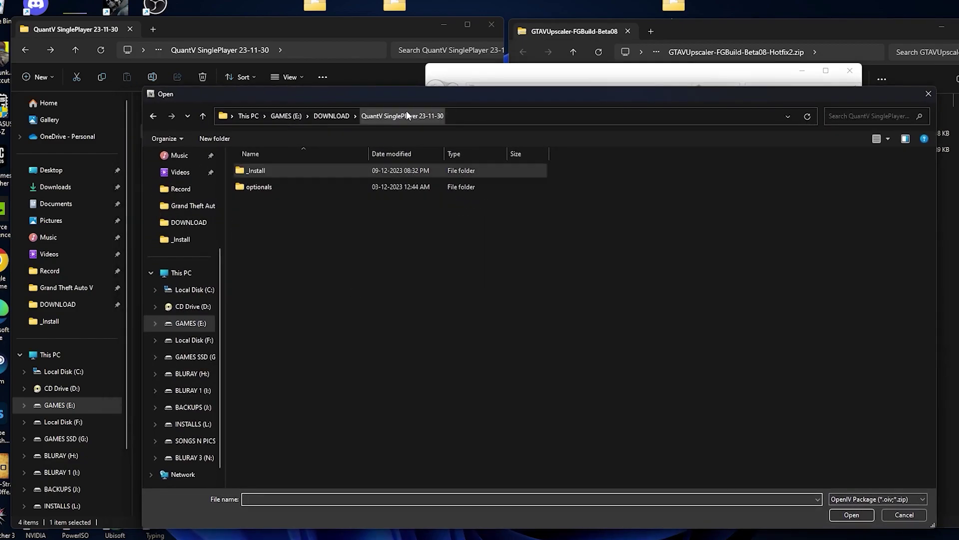
{"action": "double_click", "coordinate": [266, 185]}
{"action": "double_click", "coordinate": [295, 172]}
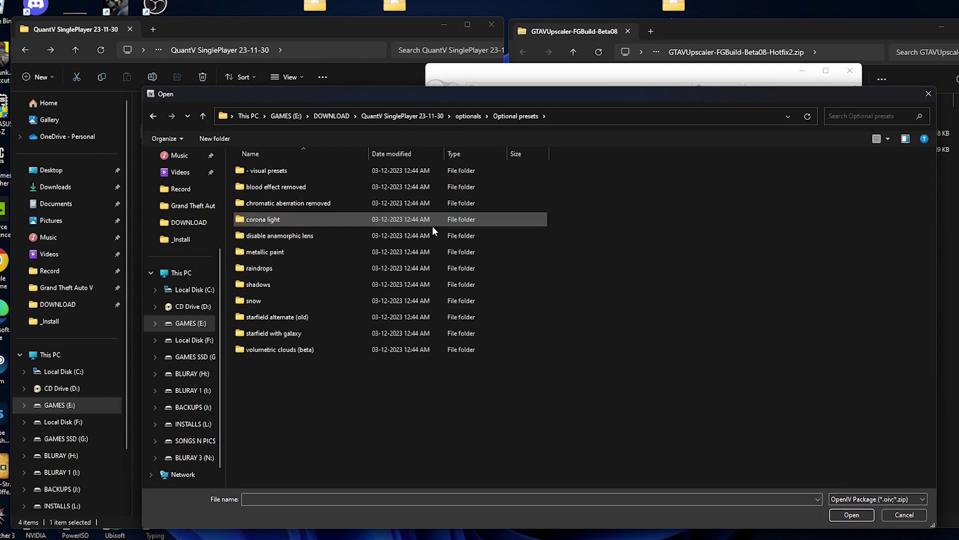
{"action": "left_click_drag", "start_coordinate": [394, 94], "coordinate": [408, 94]}
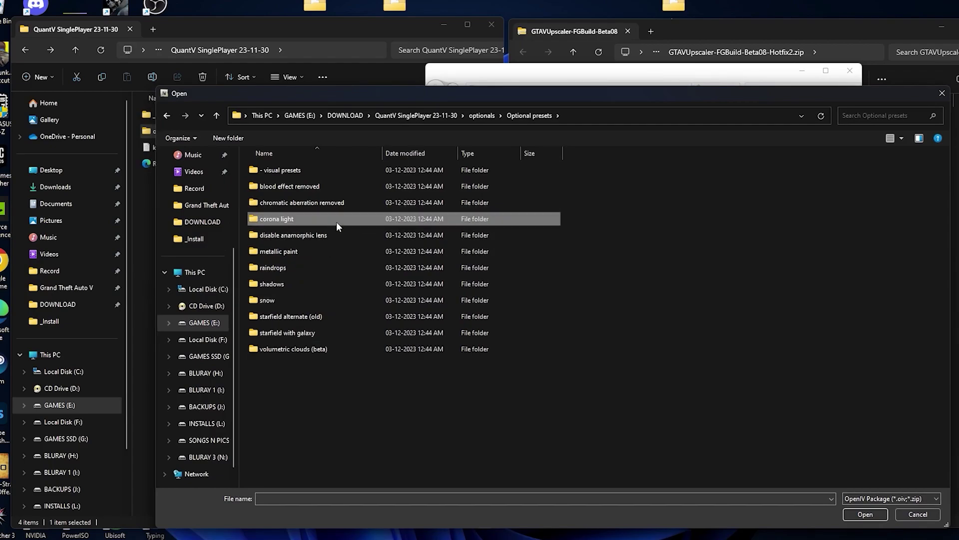
- Install the QV_brighter_nights.oiv package from the visual presets folder
{"action": "double_click", "coordinate": [335, 171]}
{"action": "left_click", "coordinate": [295, 172]}
{"action": "left_click", "coordinate": [869, 514]}
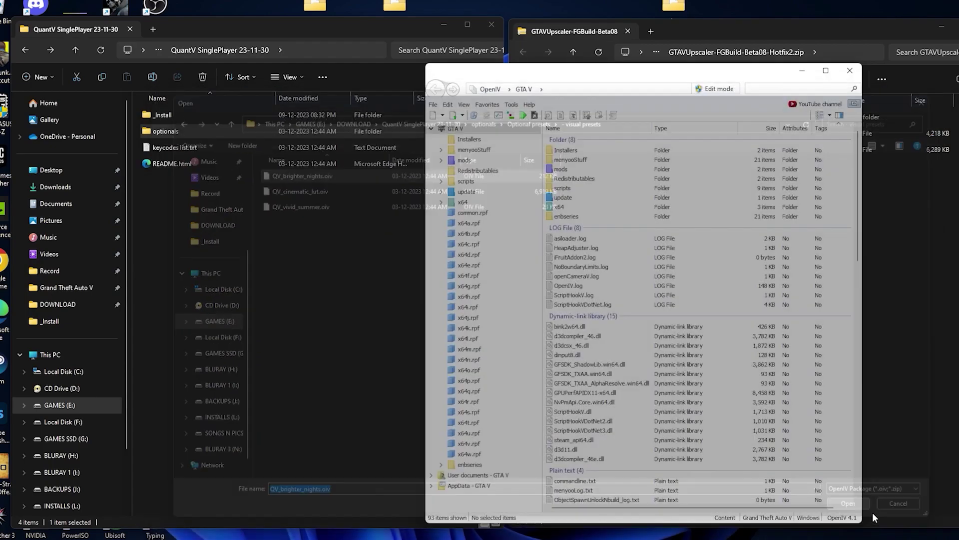
{"action": "left_click", "coordinate": [795, 255]}
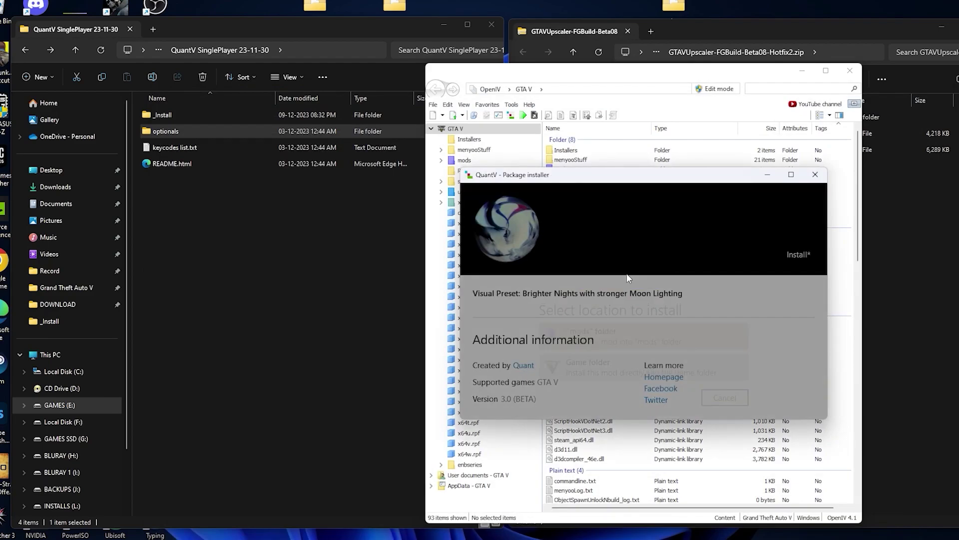
{"action": "left_click", "coordinate": [592, 344]}
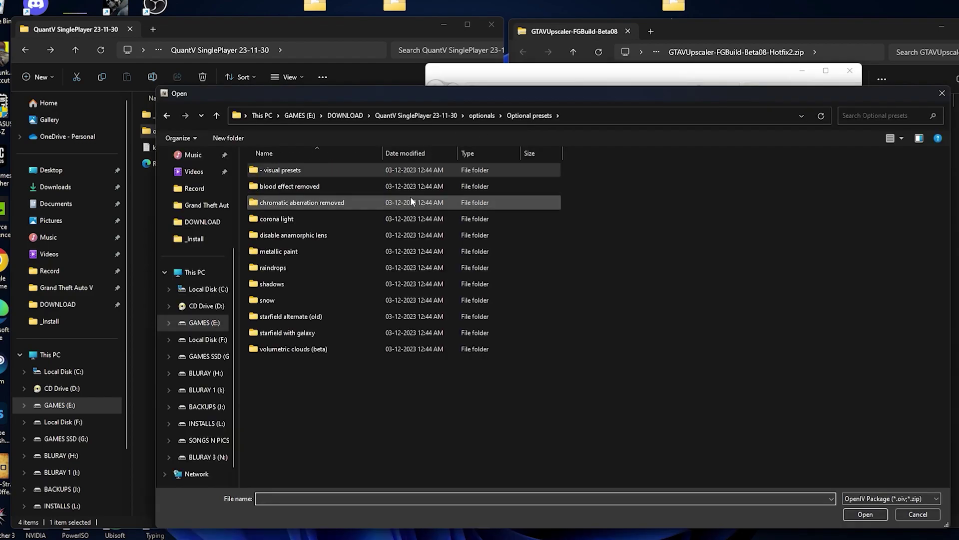
- Install QV_corona_rays_v3.oiv from the corona light presets into the "mods" folder and close the installer
{"action": "double_click", "coordinate": [299, 219]}
{"action": "left_click", "coordinate": [328, 173]}
{"action": "left_click", "coordinate": [861, 513]}
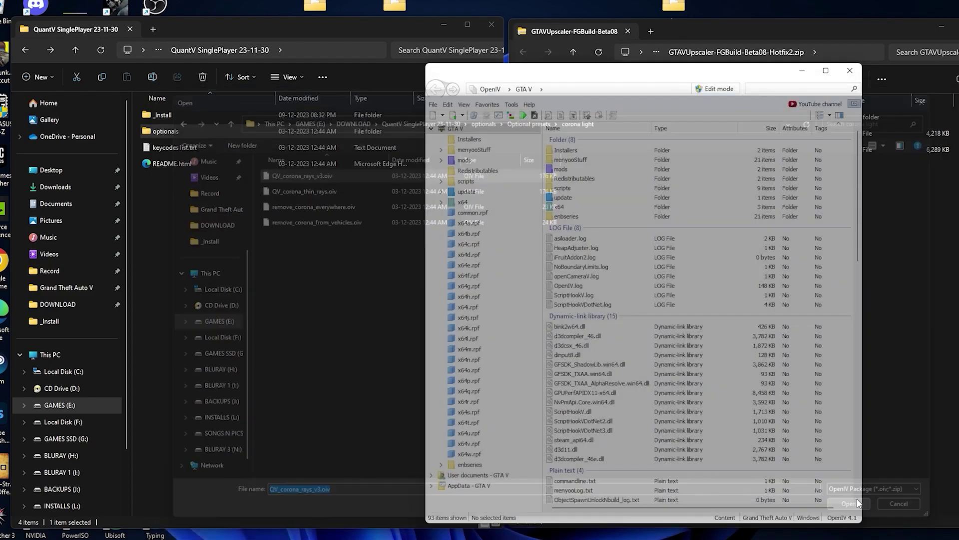
{"action": "left_click", "coordinate": [795, 256]}
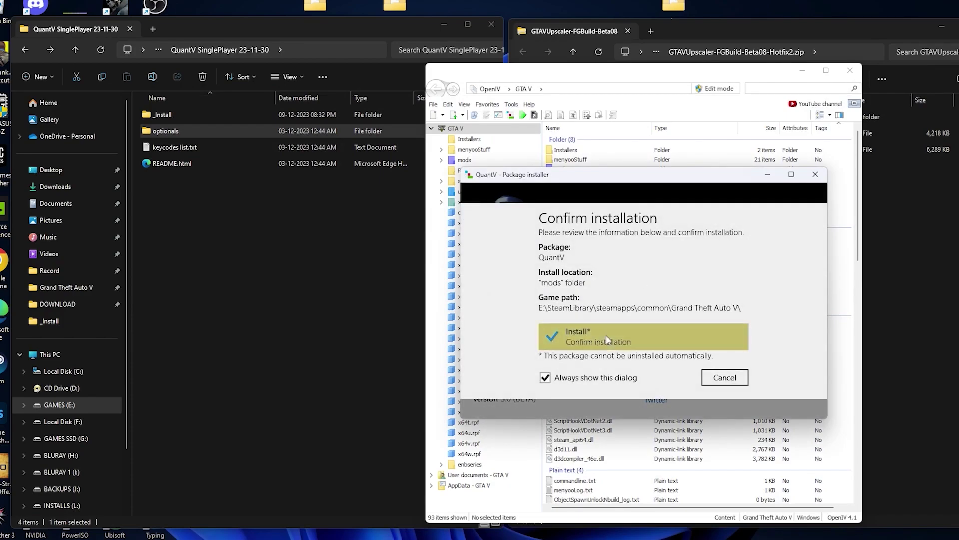
{"action": "left_click", "coordinate": [606, 340]}
{"action": "left_click", "coordinate": [788, 398]}
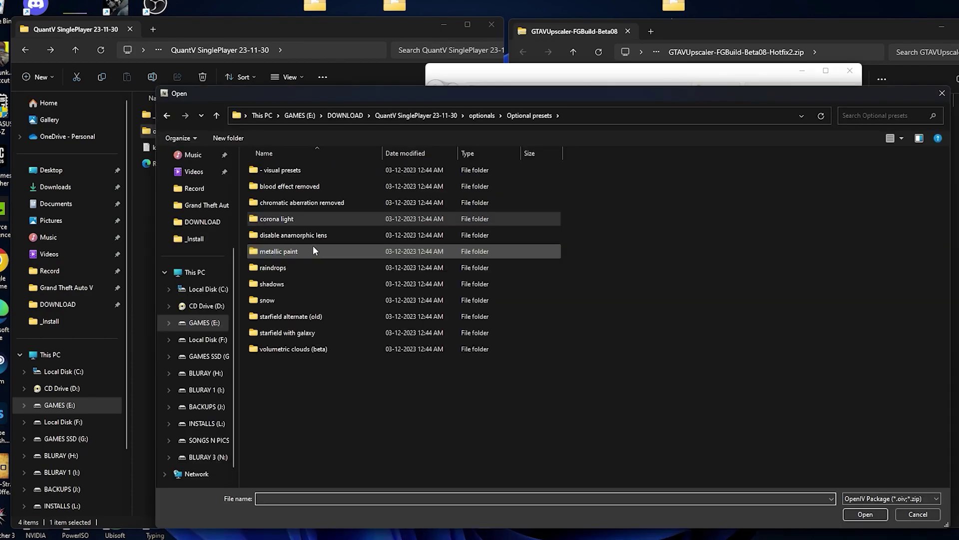
- Install QV_disable_anamorphic_lens.oiv from the disable anamorphic lens presets and close the installer
{"action": "left_click", "coordinate": [322, 239]}
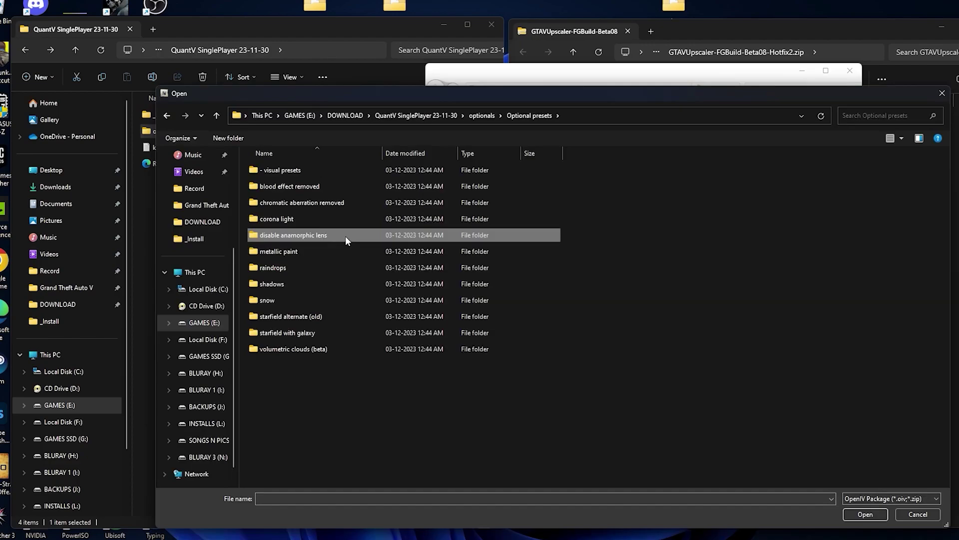
{"action": "double_click", "coordinate": [346, 236]}
{"action": "left_click", "coordinate": [348, 169]}
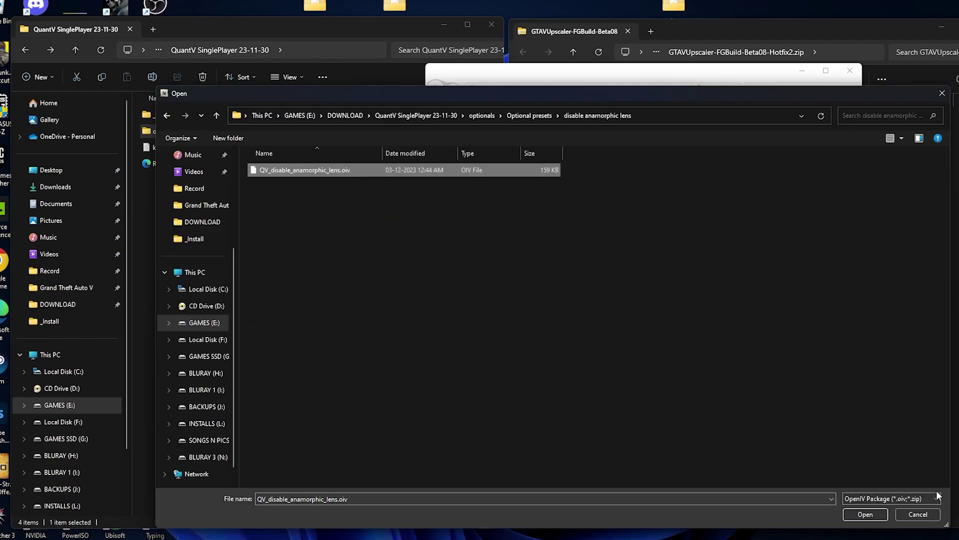
{"action": "left_click", "coordinate": [865, 515]}
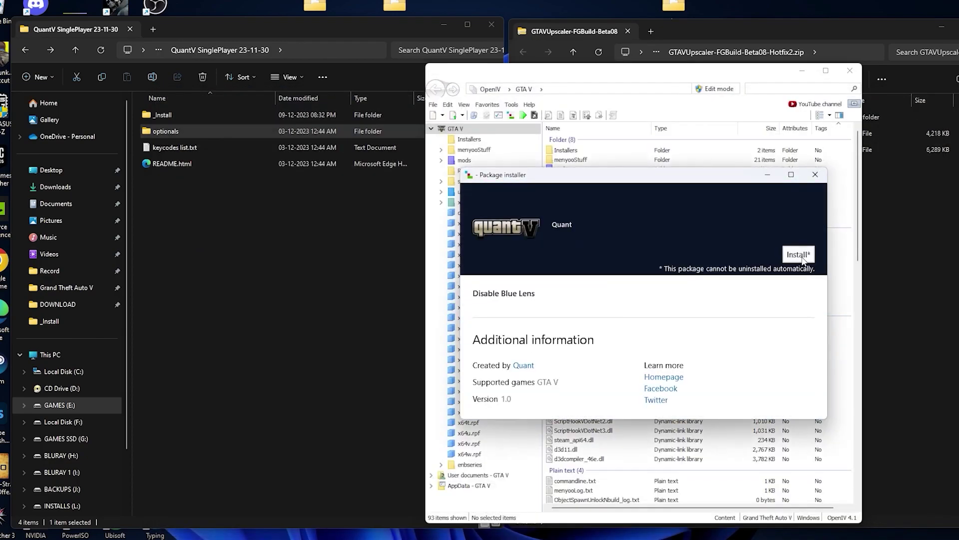
{"action": "left_click", "coordinate": [802, 258]}
{"action": "left_click", "coordinate": [639, 290]}
{"action": "left_click", "coordinate": [625, 347]}
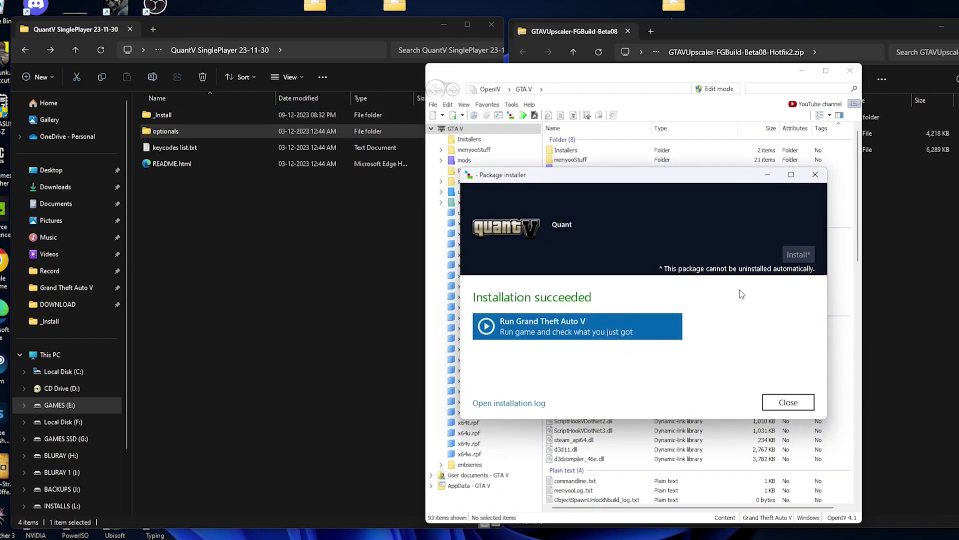
{"action": "left_click", "coordinate": [790, 396]}
- Install QV_raindrops_on_vehicle_windshield.oiv from the raindrops presets and close the installer
{"action": "double_click", "coordinate": [332, 271]}
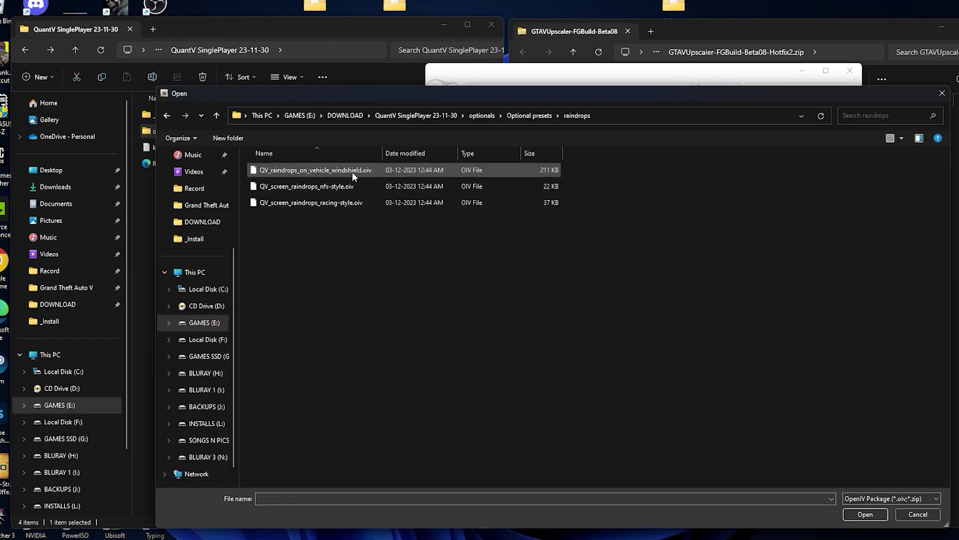
{"action": "left_click", "coordinate": [352, 171]}
{"action": "left_click", "coordinate": [866, 515]}
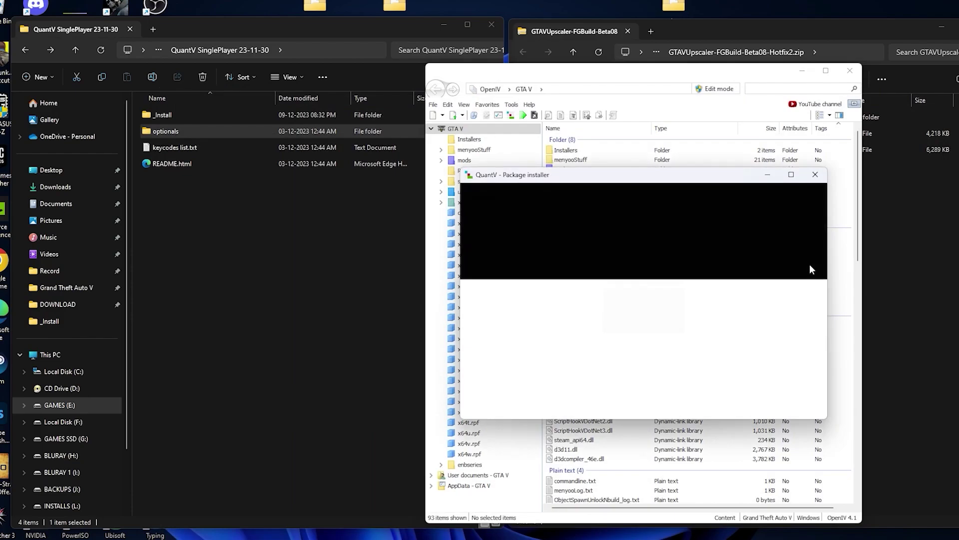
{"action": "left_click", "coordinate": [802, 256]}
{"action": "left_click", "coordinate": [633, 280]}
{"action": "left_click", "coordinate": [605, 336]}
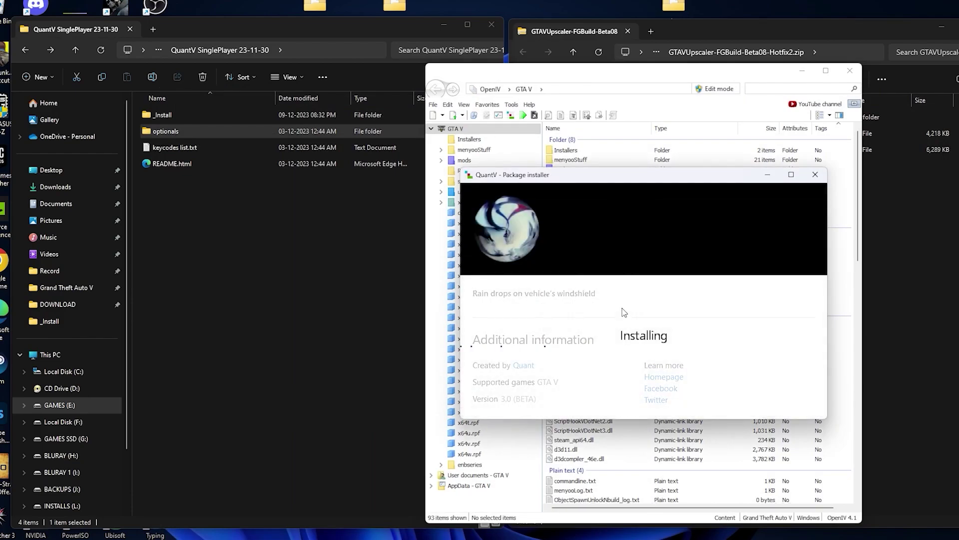
{"action": "left_click", "coordinate": [790, 398]}
- Install QV_screen_raindrops_nfs-style.oiv from the raindrops presets and close the installer
{"action": "left_click", "coordinate": [366, 187]}
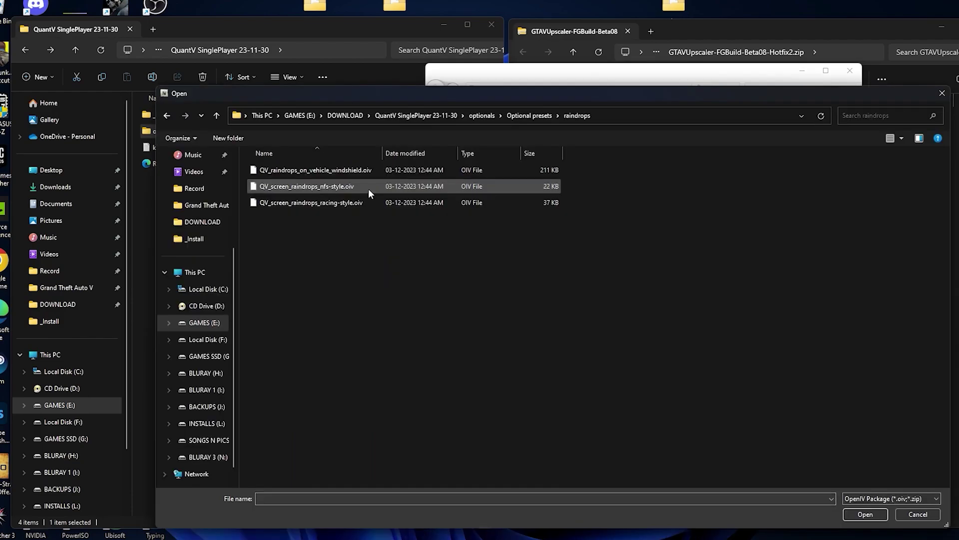
{"action": "left_click", "coordinate": [867, 515]}
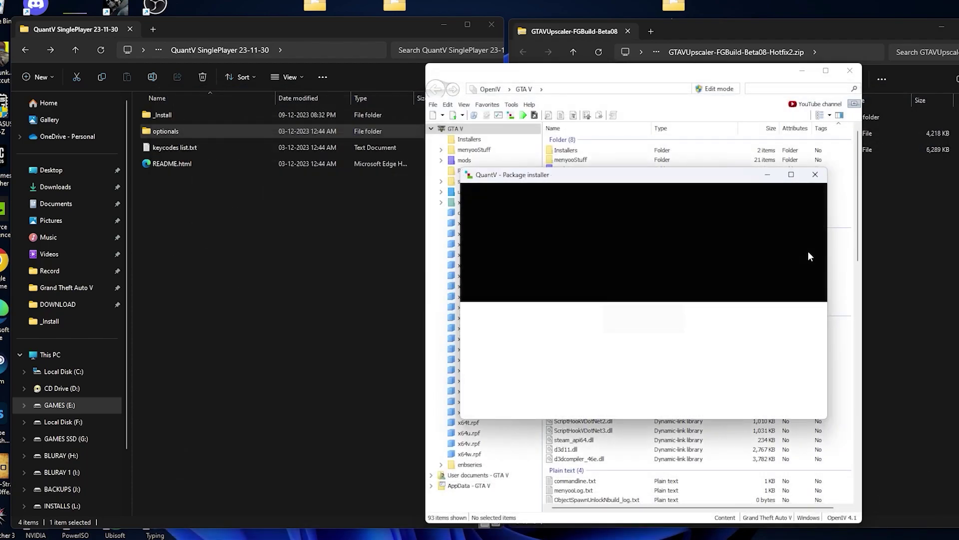
{"action": "left_click", "coordinate": [802, 255]}
{"action": "left_click", "coordinate": [643, 287]}
{"action": "left_click", "coordinate": [605, 335]}
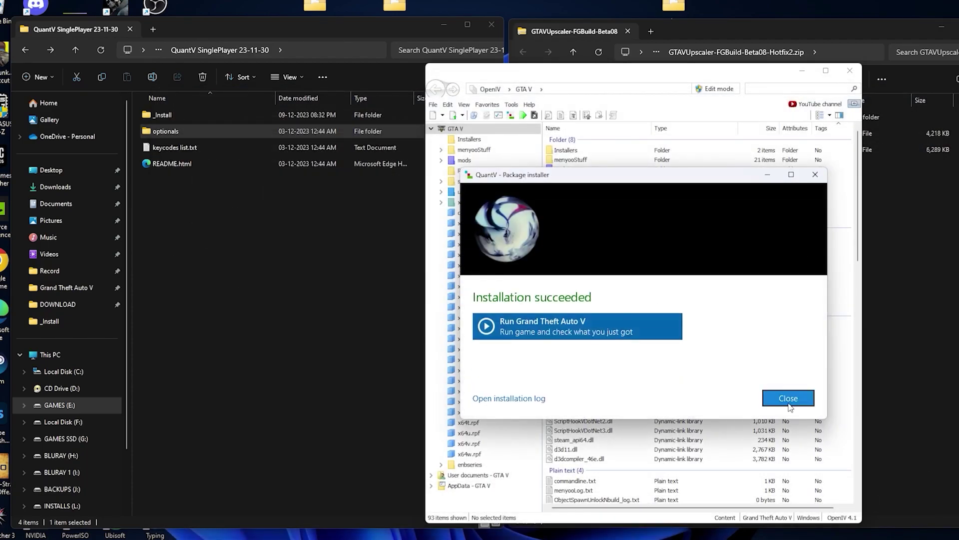
{"action": "left_click", "coordinate": [791, 398]}
- Install the snow effects package from the snow presets into the "mods" folder and close the installer
{"action": "double_click", "coordinate": [375, 303]}
{"action": "left_click", "coordinate": [400, 171]}
{"action": "left_click", "coordinate": [865, 514]}
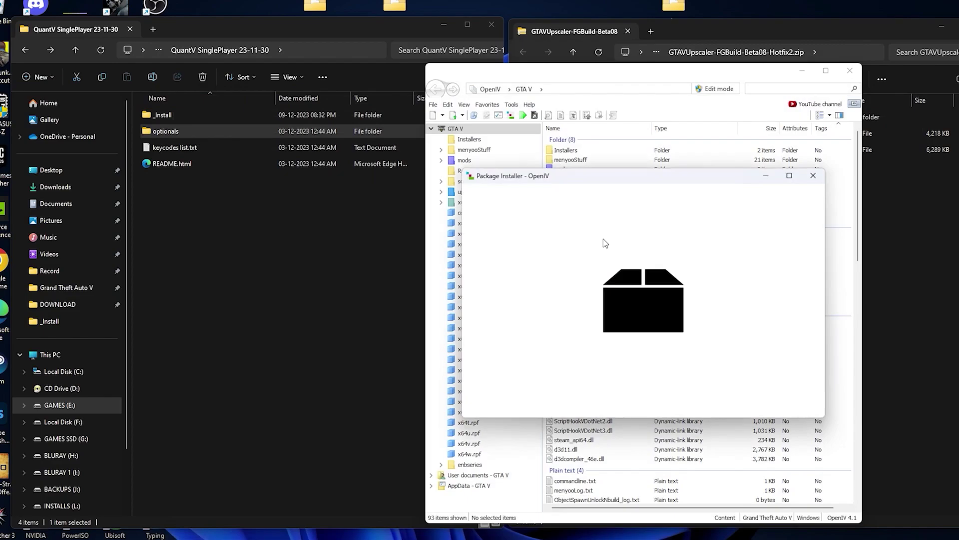
{"action": "left_click", "coordinate": [796, 256]}
{"action": "left_click", "coordinate": [631, 278]}
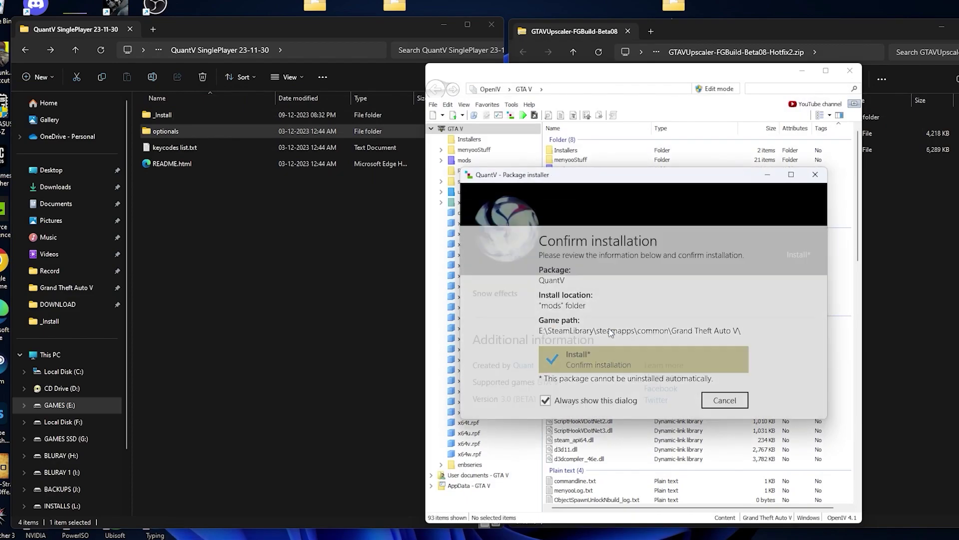
{"action": "left_click", "coordinate": [609, 331]}
{"action": "left_click", "coordinate": [797, 405]}
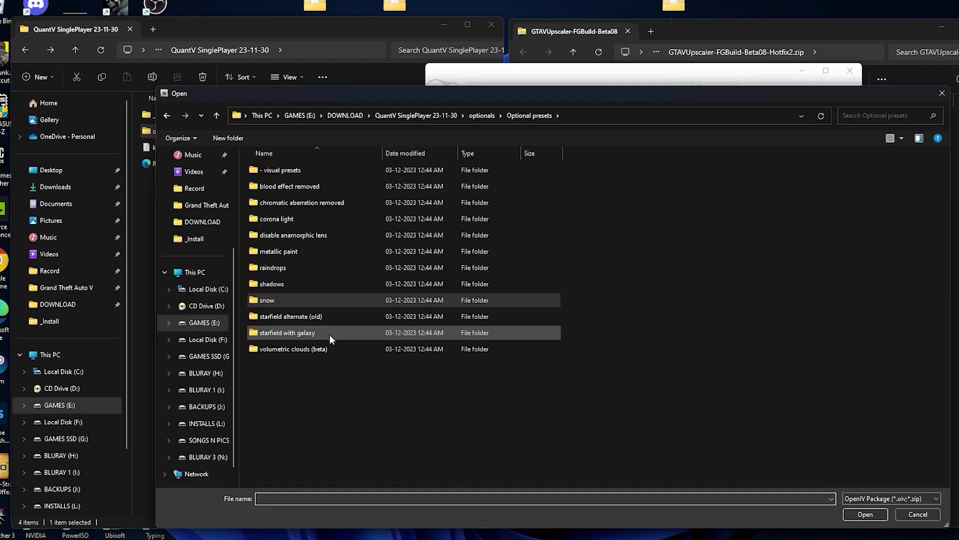
- Install QuantV's starfield with Galaxy package from the starfield with galaxy presets and close the installer
{"action": "double_click", "coordinate": [329, 335]}
{"action": "left_click", "coordinate": [341, 173]}
{"action": "left_click", "coordinate": [877, 514]}
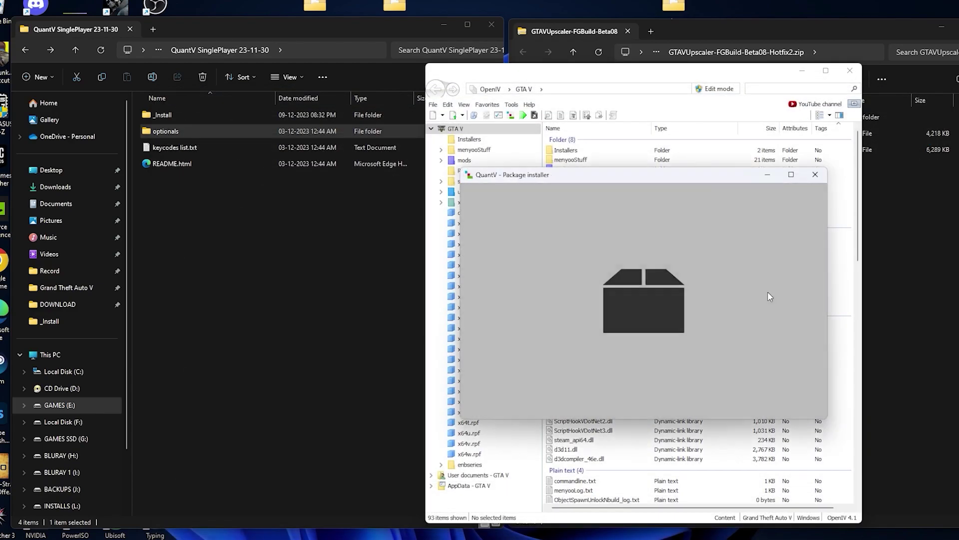
{"action": "left_click", "coordinate": [796, 263]}
{"action": "left_click", "coordinate": [658, 286]}
{"action": "left_click", "coordinate": [642, 385]}
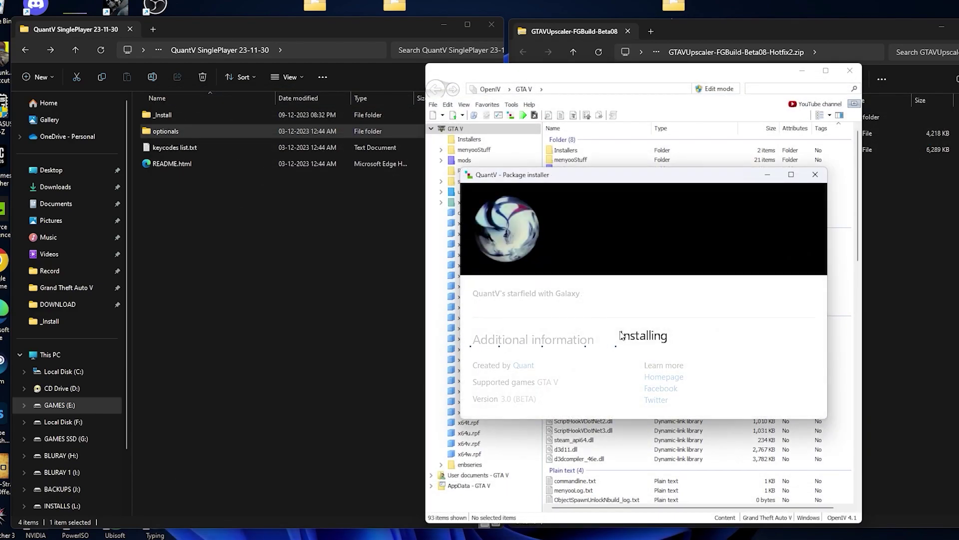
{"action": "left_click", "coordinate": [788, 401]}
- Install QV_clouds_beta.oiv from the volumetric clouds (beta) presets and close the installer
{"action": "double_click", "coordinate": [310, 348]}
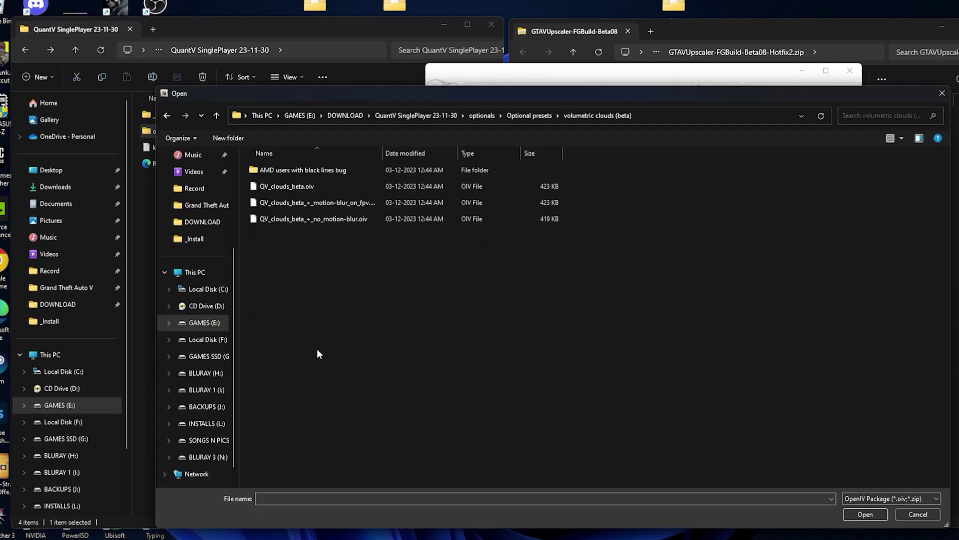
{"action": "left_click", "coordinate": [300, 186]}
{"action": "left_click", "coordinate": [875, 513]}
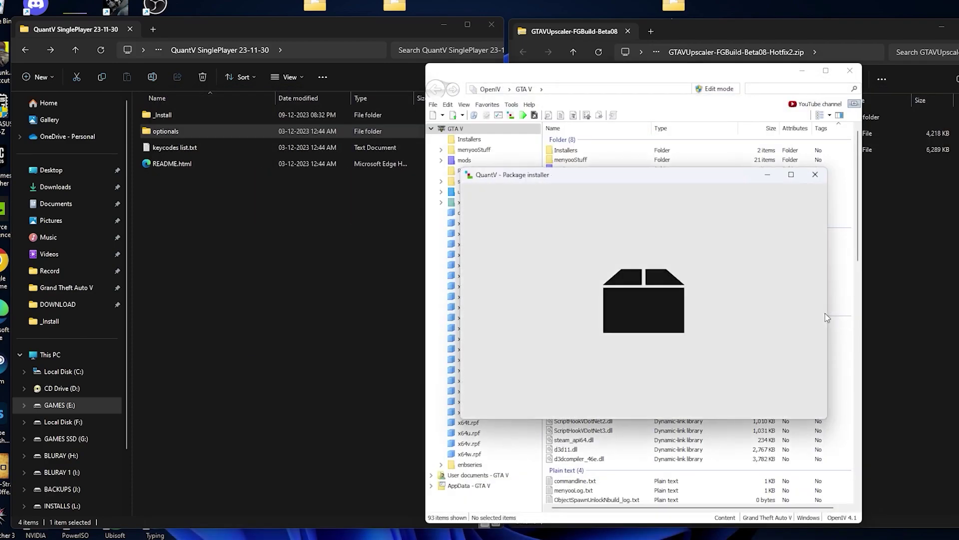
{"action": "left_click", "coordinate": [785, 260]}
{"action": "left_click", "coordinate": [659, 286]}
{"action": "left_click", "coordinate": [643, 395]}
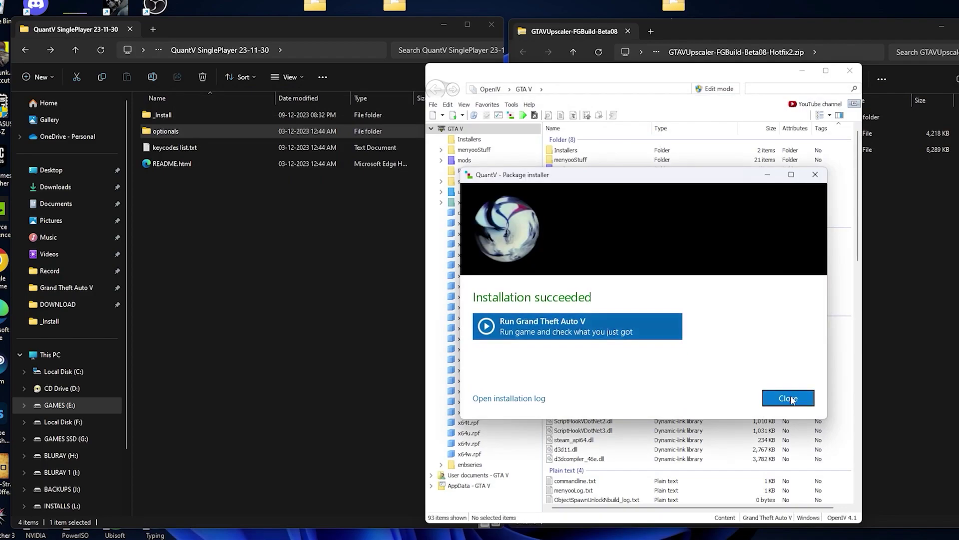
{"action": "left_click", "coordinate": [787, 398]}
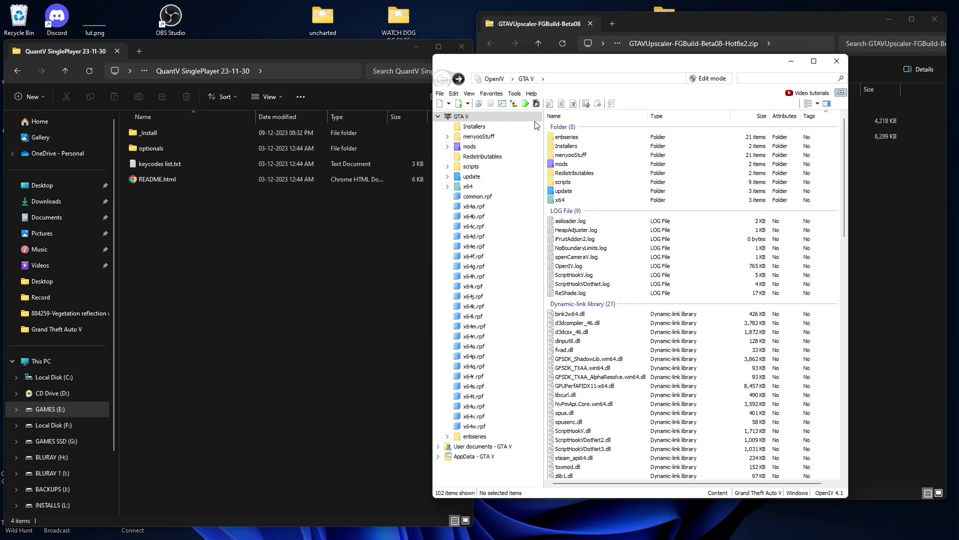
- Install 9_ReShade+ENB.oiv from the Performance-quality presets with the package installer and close it
{"action": "left_click", "coordinate": [515, 103]}
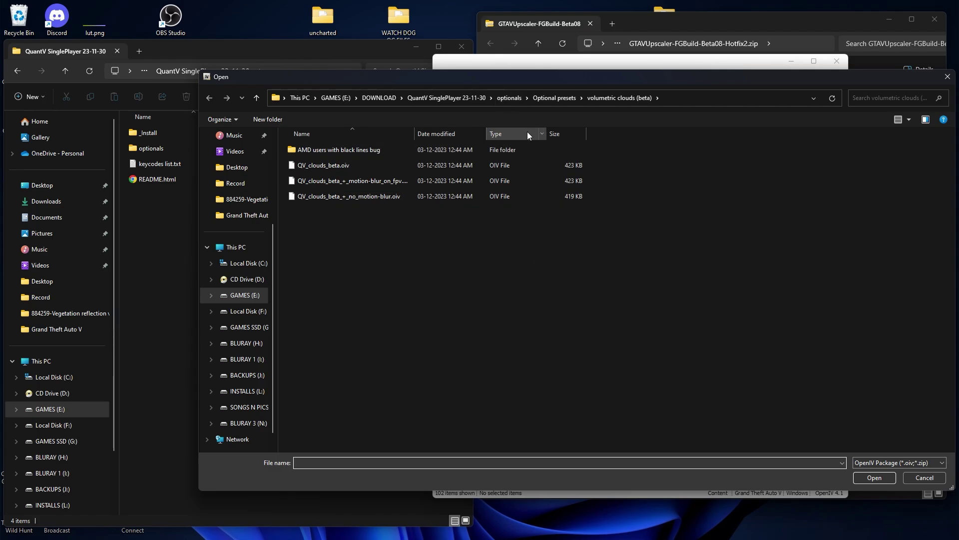
{"action": "left_click", "coordinate": [509, 98]}
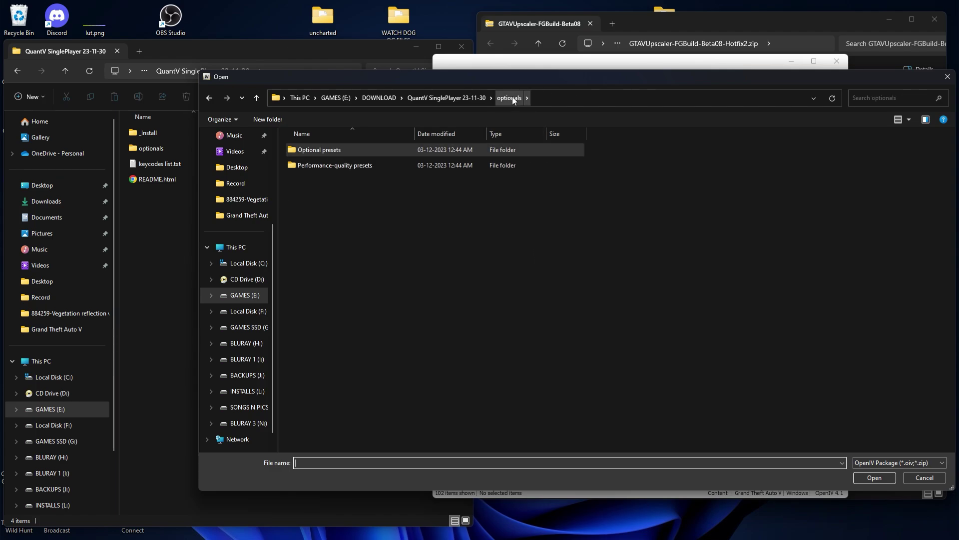
{"action": "double_click", "coordinate": [368, 165]}
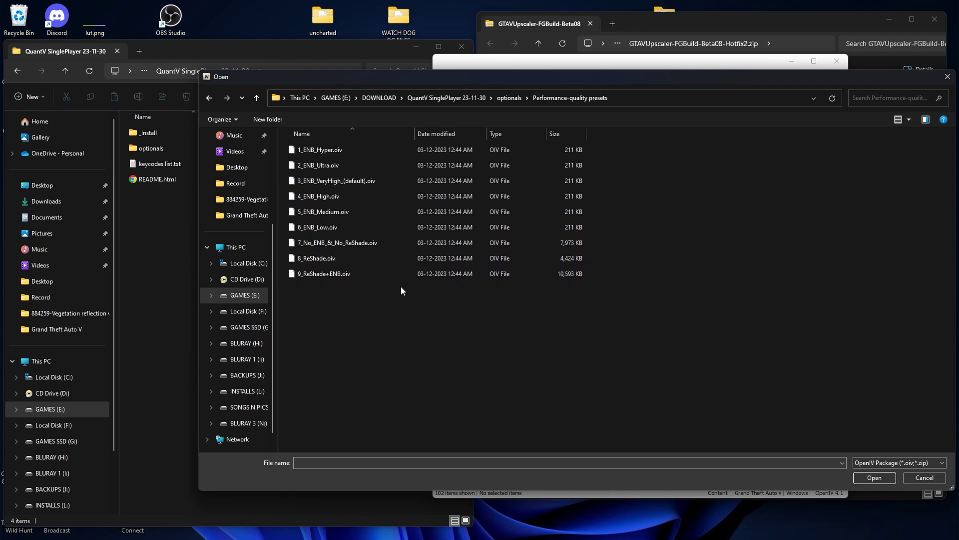
{"action": "left_click", "coordinate": [371, 274]}
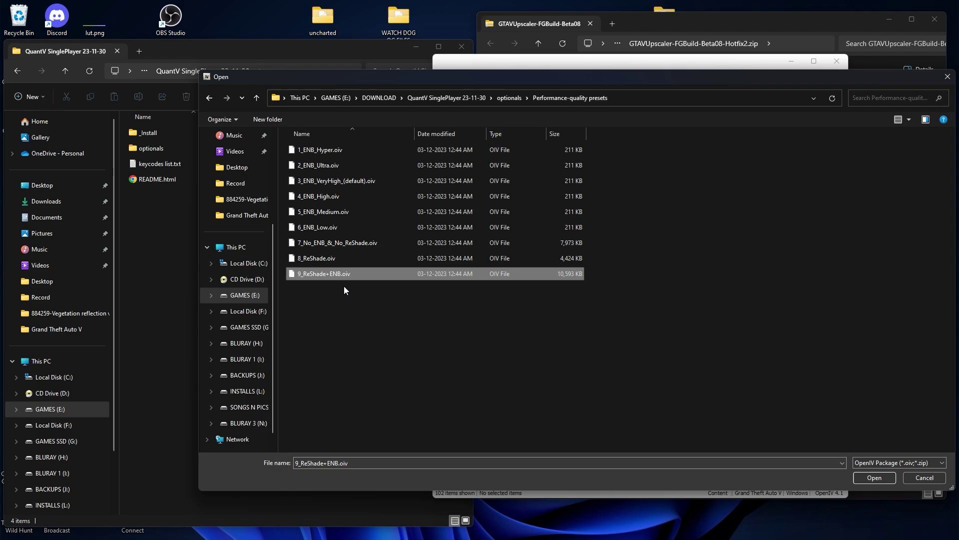
{"action": "key", "text": "Return"}
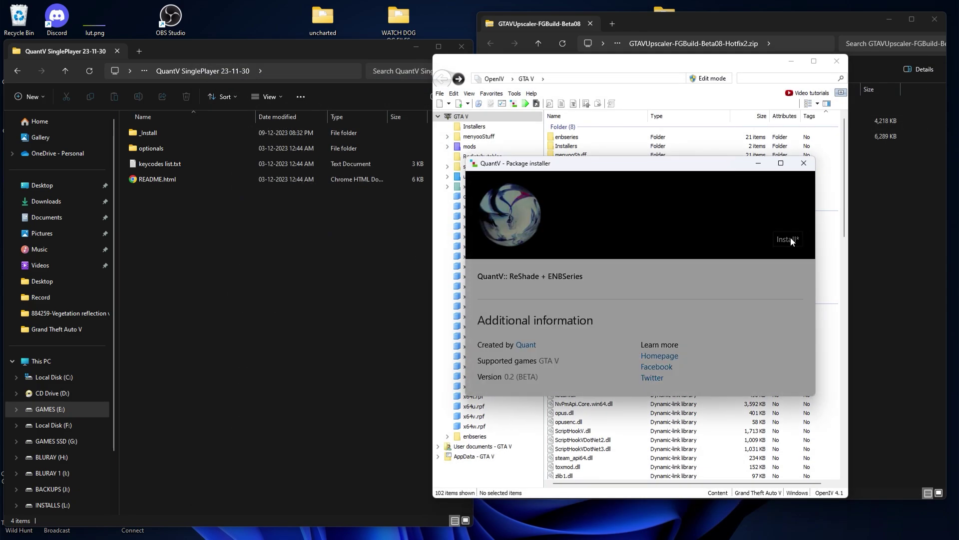
{"action": "left_click", "coordinate": [792, 238]}
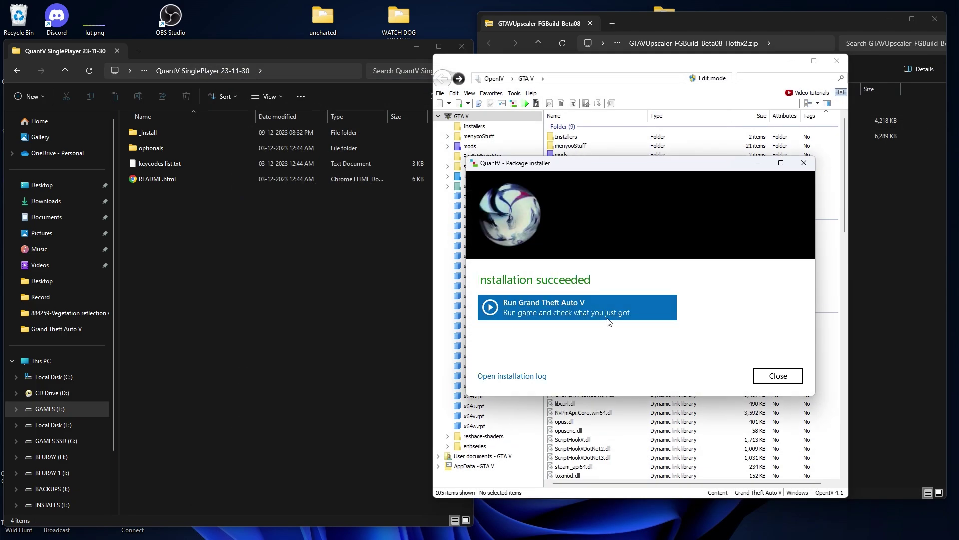
{"action": "left_click", "coordinate": [778, 376]}
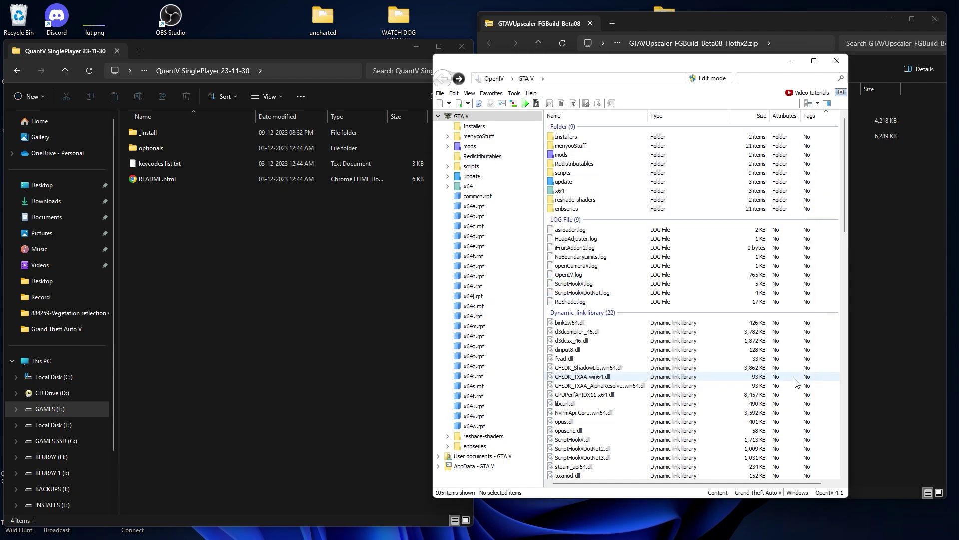
- Minimize the QuantV folder window, refresh the desktop and launch Grand Theft Auto V
{"action": "left_click", "coordinate": [332, 299]}
{"action": "left_click", "coordinate": [414, 51]}
{"action": "right_click", "coordinate": [275, 109]}
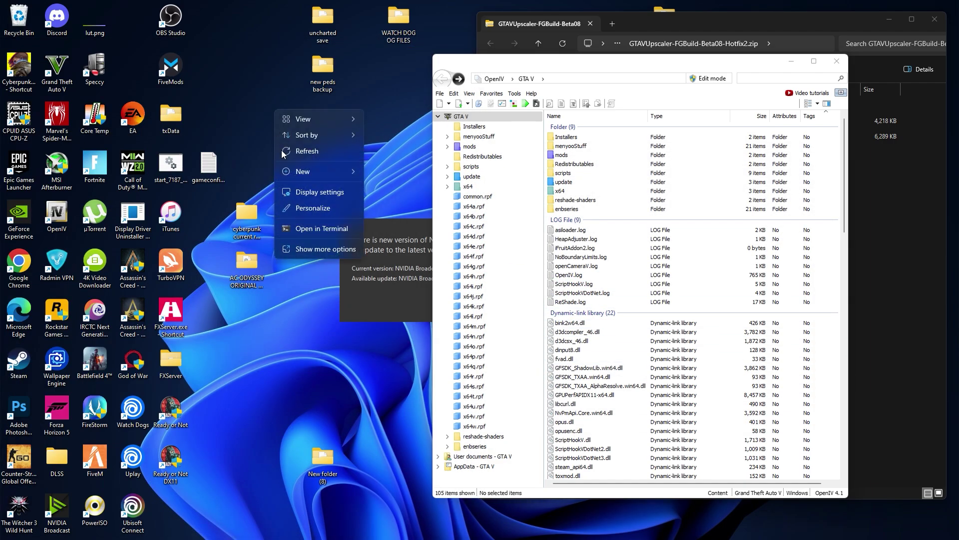
{"action": "left_click", "coordinate": [319, 158]}
{"action": "double_click", "coordinate": [50, 75]}
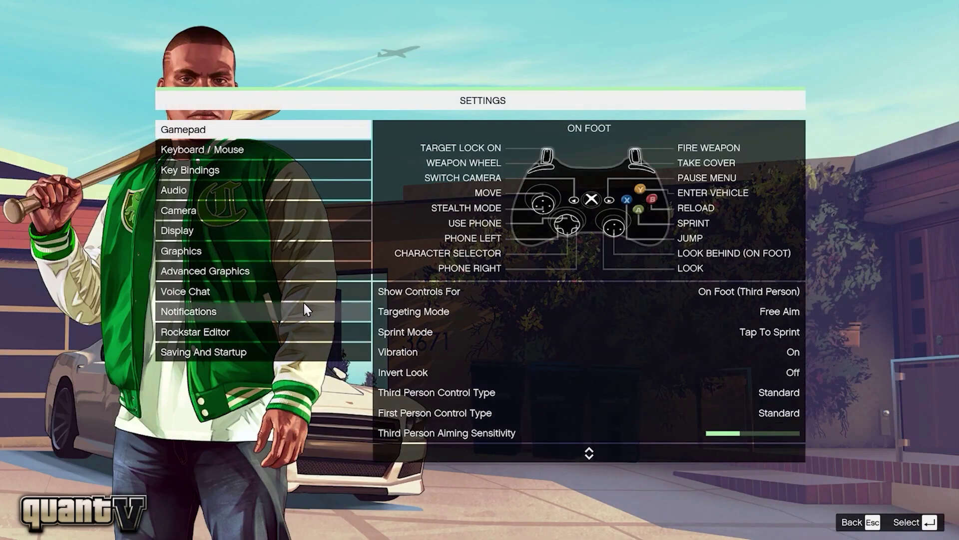
- Turn FXAA and MSAA off in the game's graphics settings and quit the game
{"action": "left_click", "coordinate": [321, 256]}
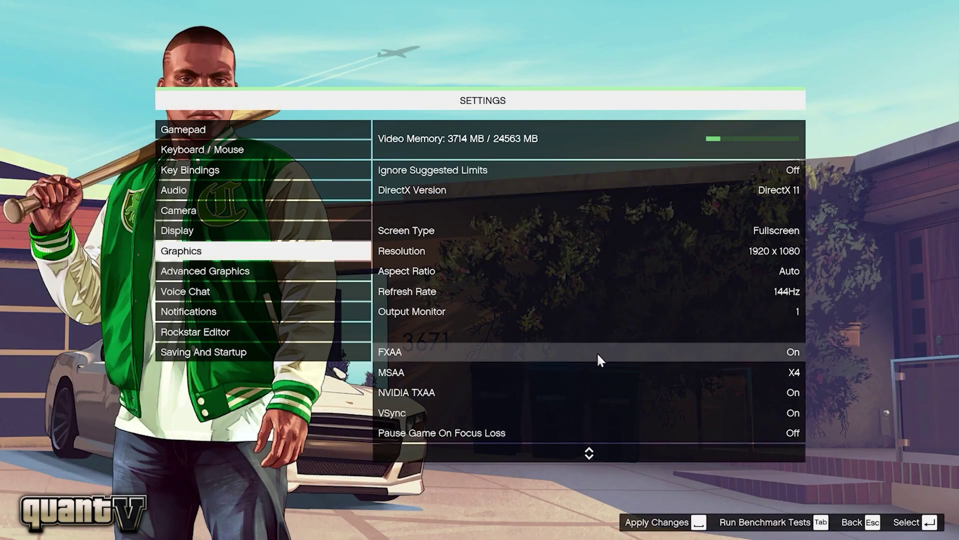
{"action": "left_click", "coordinate": [627, 358]}
{"action": "key", "text": "Left"}
{"action": "key", "text": "Down"}
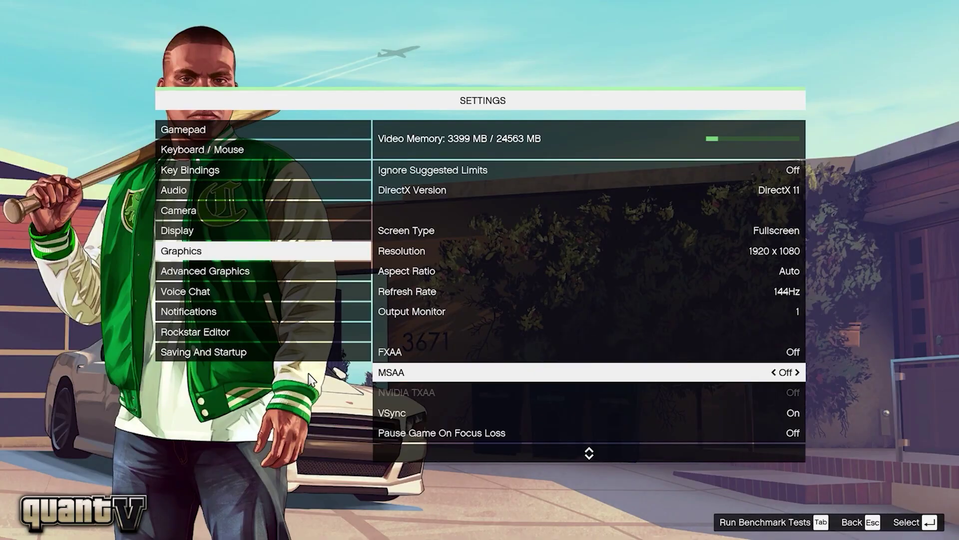
{"action": "key", "text": "Escape"}
{"action": "left_click", "coordinate": [402, 513]}
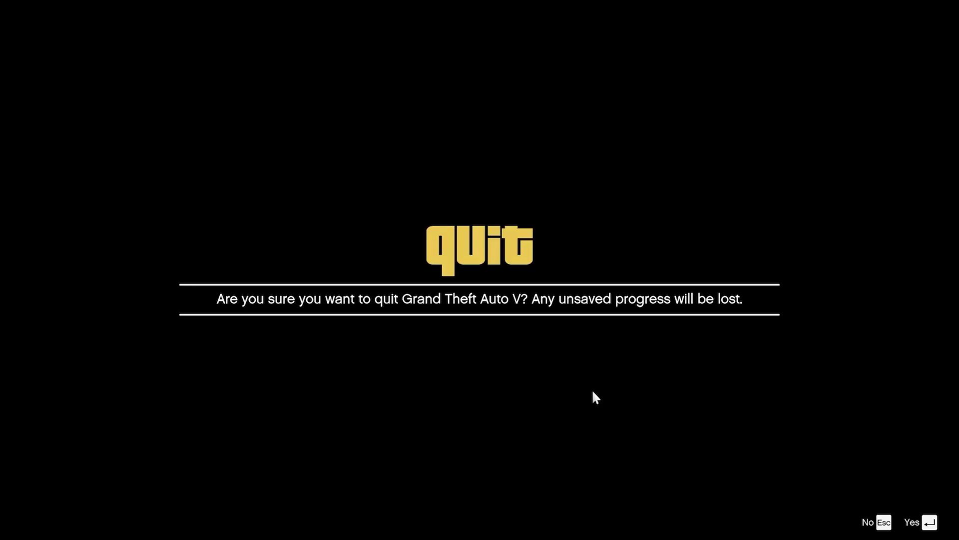
{"action": "key", "text": "Return"}
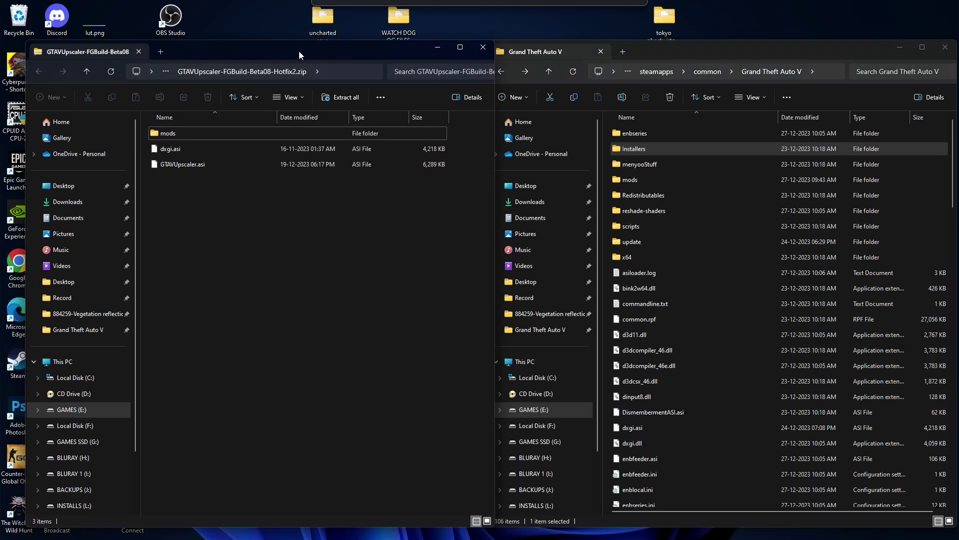
- Copy dxgi.asi and GTAVUpscaler.asi from the GTAVUpscaler-FGBuild-Beta08-Hotfix2.zip archive into the Grand Theft Auto V folder, replacing the existing file
{"action": "left_click_drag", "start_coordinate": [299, 51], "coordinate": [301, 48]}
{"action": "left_click_drag", "start_coordinate": [247, 196], "coordinate": [897, 344]}
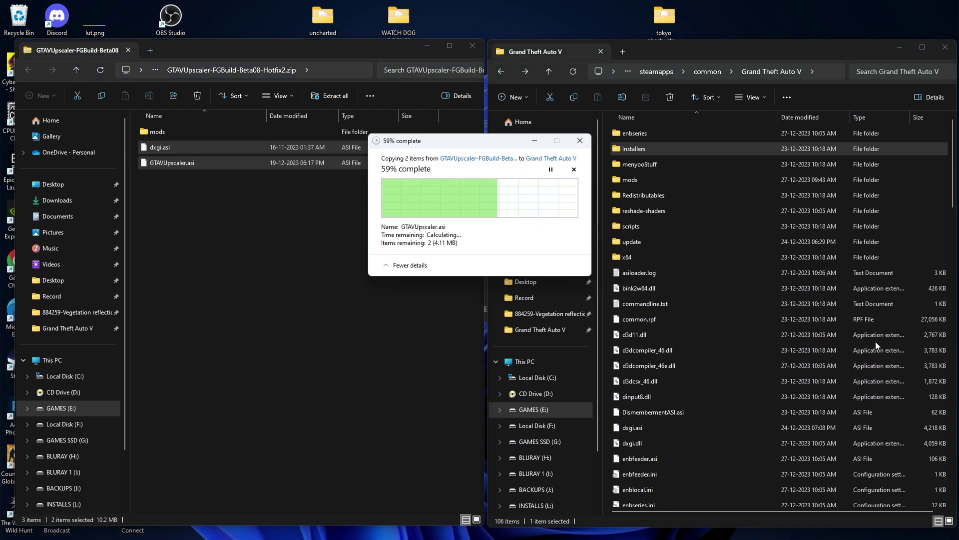
{"action": "left_click", "coordinate": [475, 195]}
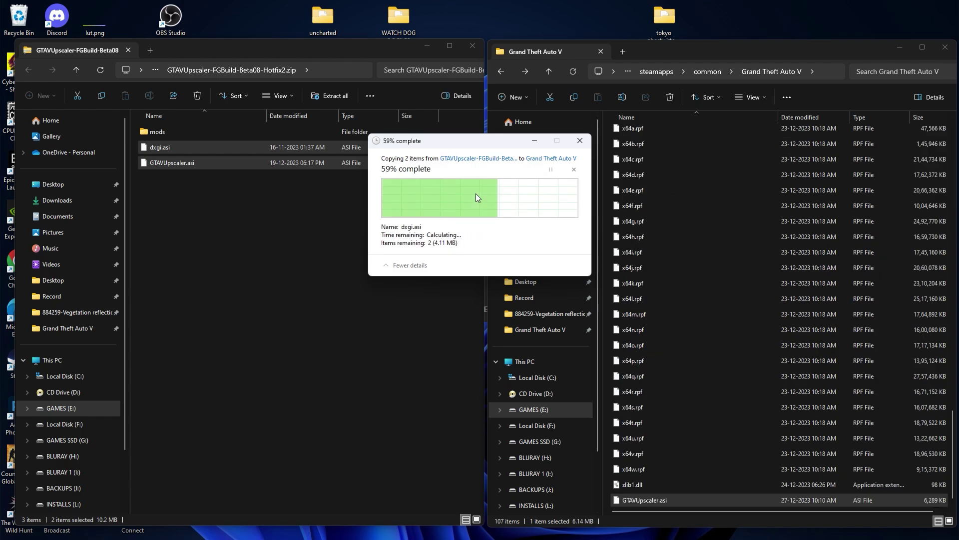
- Copy Shaders, UpscalerBasePlugin and GTAVUpscaler.ini from the archive's mods folder into the game's mods folder
{"action": "scroll", "coordinate": [743, 246], "scroll_direction": "up", "scroll_amount": 10}
{"action": "double_click", "coordinate": [642, 195]}
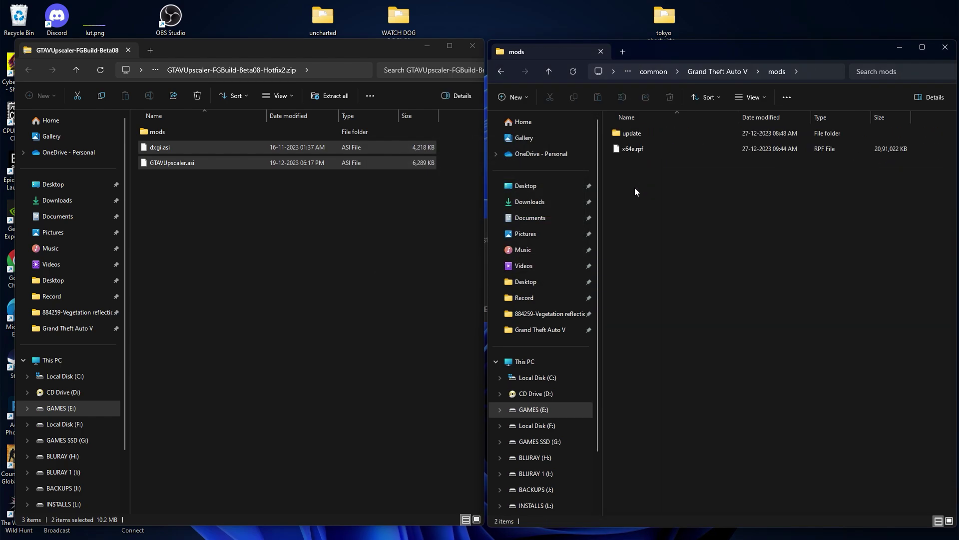
{"action": "double_click", "coordinate": [185, 130]}
{"action": "left_click_drag", "start_coordinate": [214, 187], "coordinate": [709, 220]}
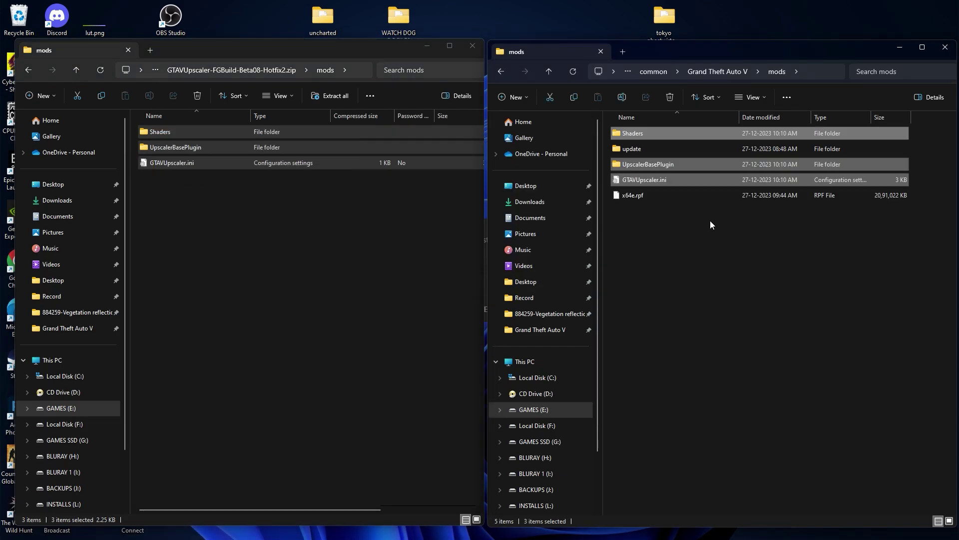
- Delete ReShade's dxgi.dll from the main Grand Theft Auto V folder
{"action": "key", "text": "alt+Left"}
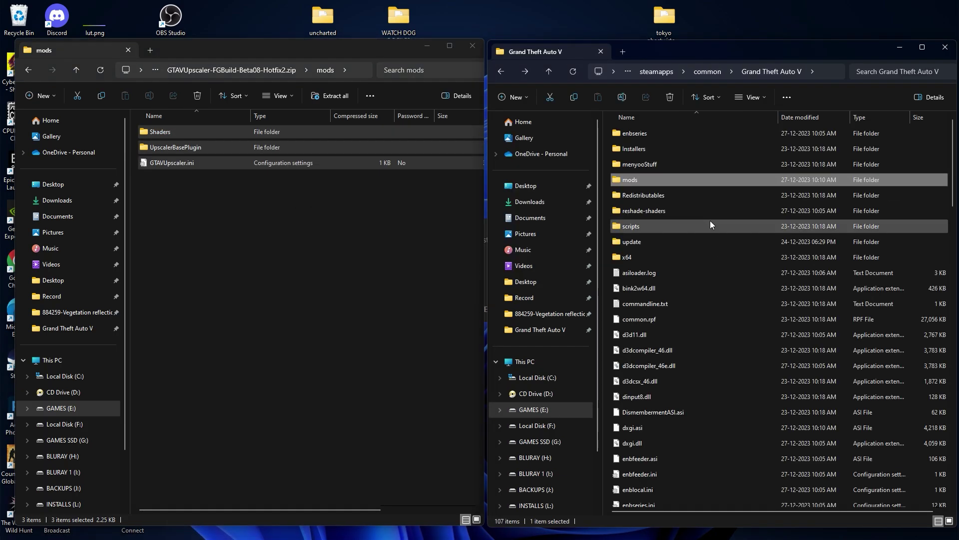
{"action": "scroll", "coordinate": [728, 309], "scroll_direction": "down", "scroll_amount": 3}
{"action": "scroll", "coordinate": [729, 332], "scroll_direction": "down", "scroll_amount": 3}
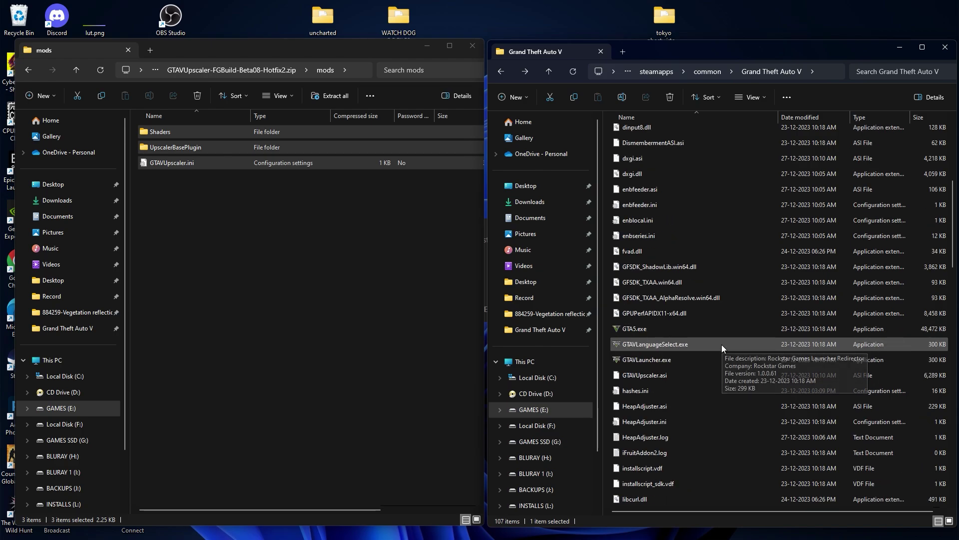
{"action": "scroll", "coordinate": [722, 345], "scroll_direction": "up", "scroll_amount": 1}
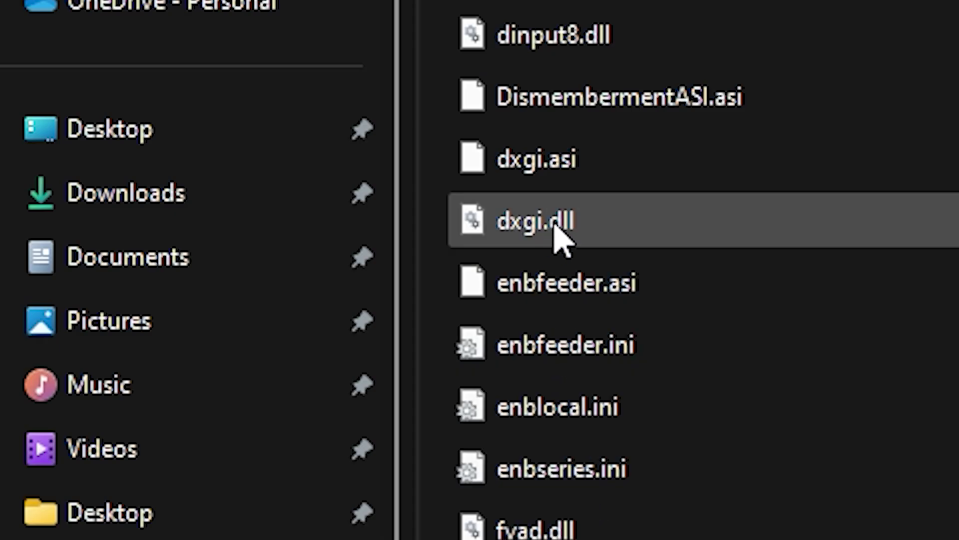
{"action": "mouse_move", "coordinate": [553, 222]}
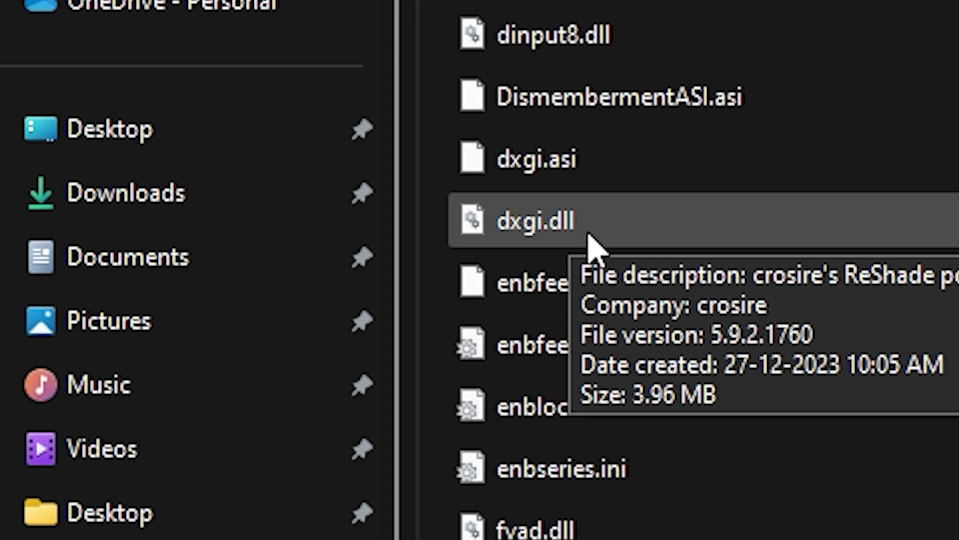
{"action": "left_click", "coordinate": [585, 235]}
{"action": "key", "text": "Delete"}
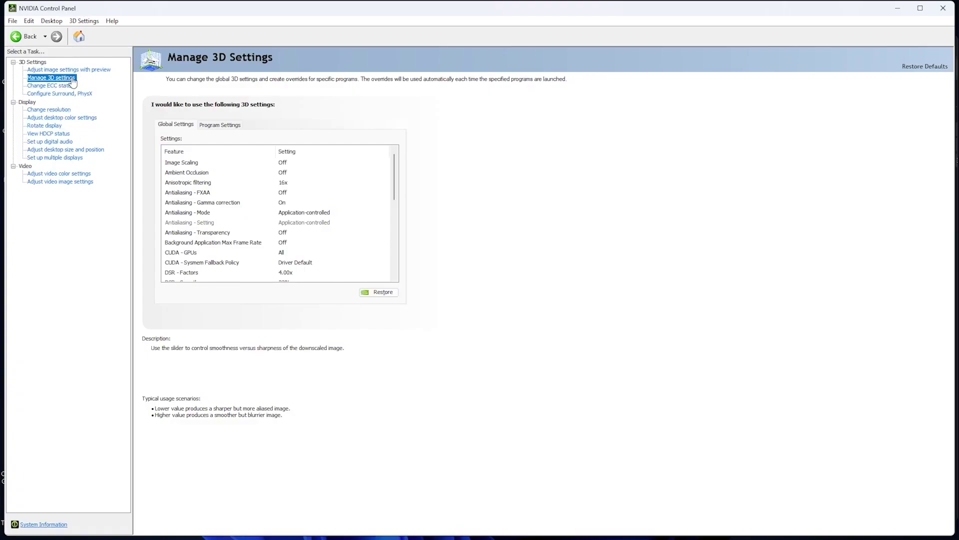
- Set Vertical sync to On in the NVIDIA Control Panel program settings for Grand Theft Auto V (gta5.exe)
{"action": "left_click", "coordinate": [228, 128]}
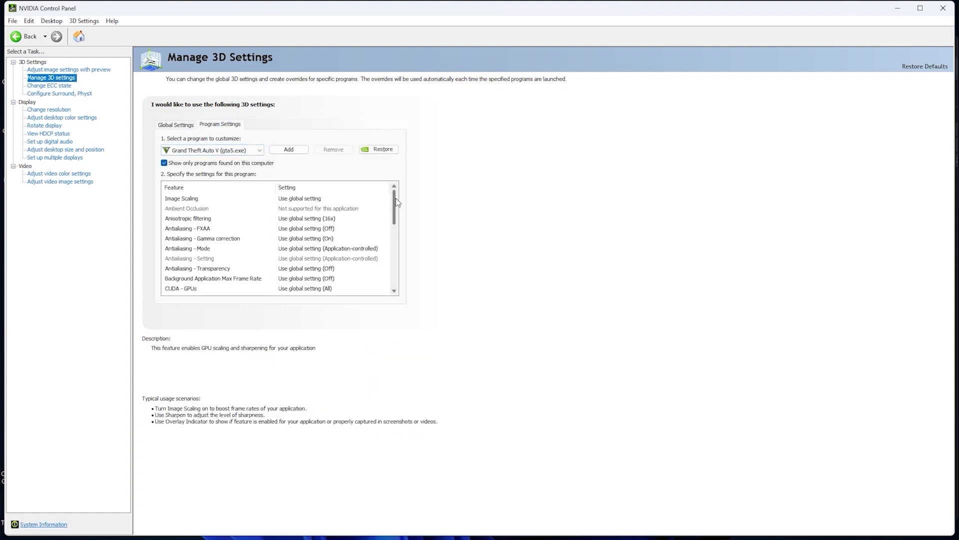
{"action": "scroll", "coordinate": [397, 202], "scroll_direction": "down", "scroll_amount": 10}
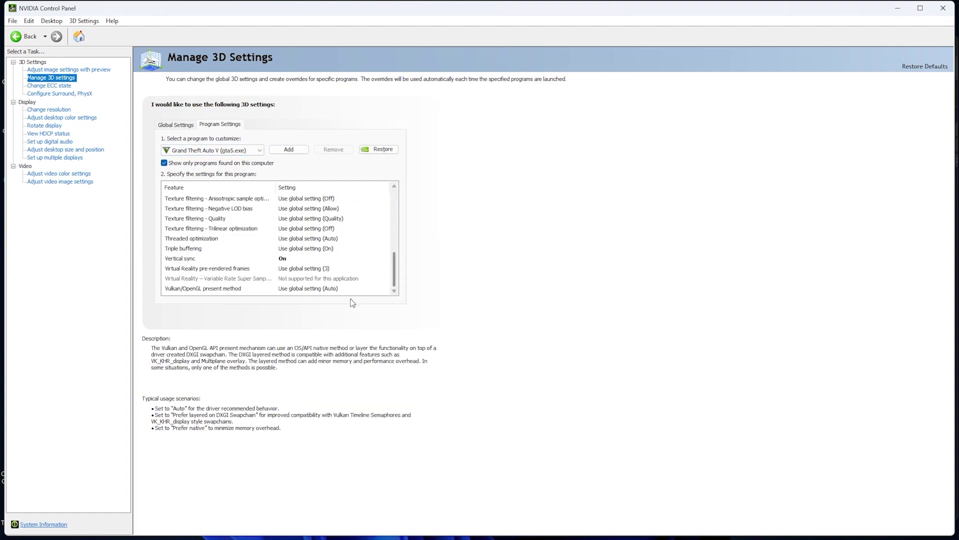
{"action": "left_click", "coordinate": [294, 261]}
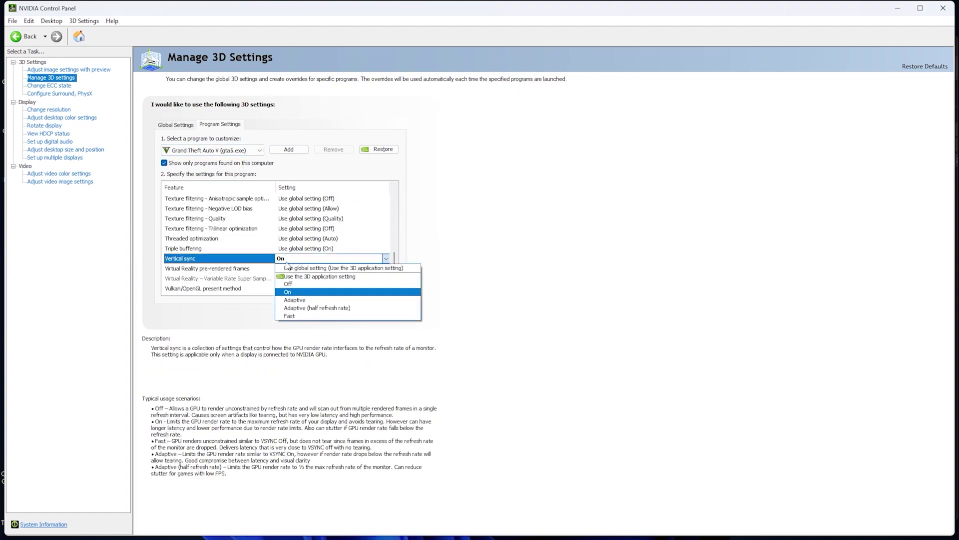
{"action": "left_click", "coordinate": [288, 293]}
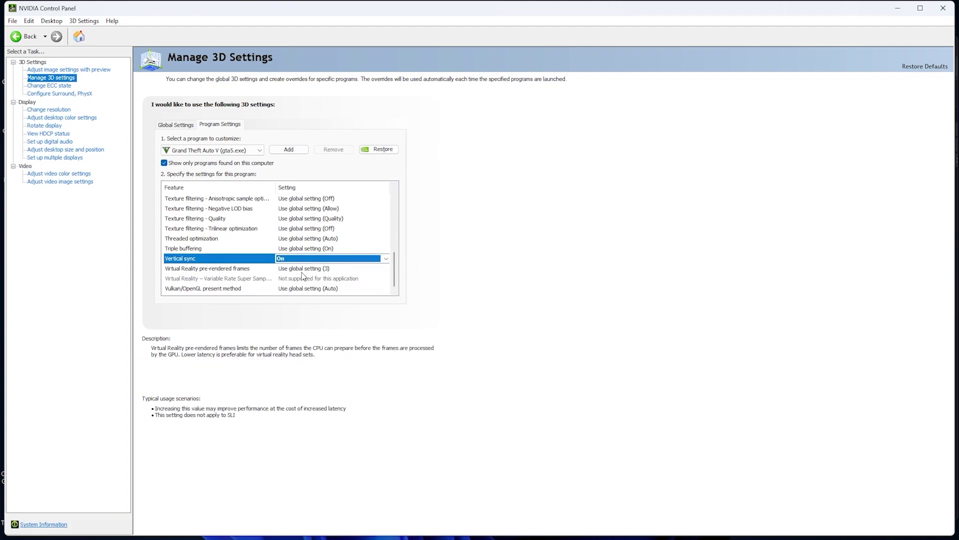
- Close the NVIDIA Control Panel, refresh the desktop and launch Grand Theft Auto V
{"action": "left_click", "coordinate": [944, 8]}
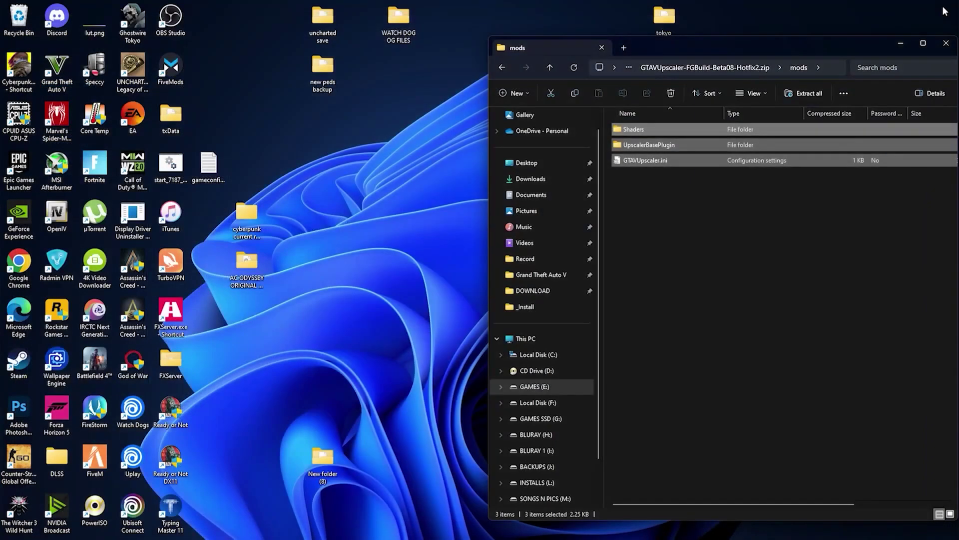
{"action": "right_click", "coordinate": [357, 156]}
{"action": "left_click", "coordinate": [396, 197]}
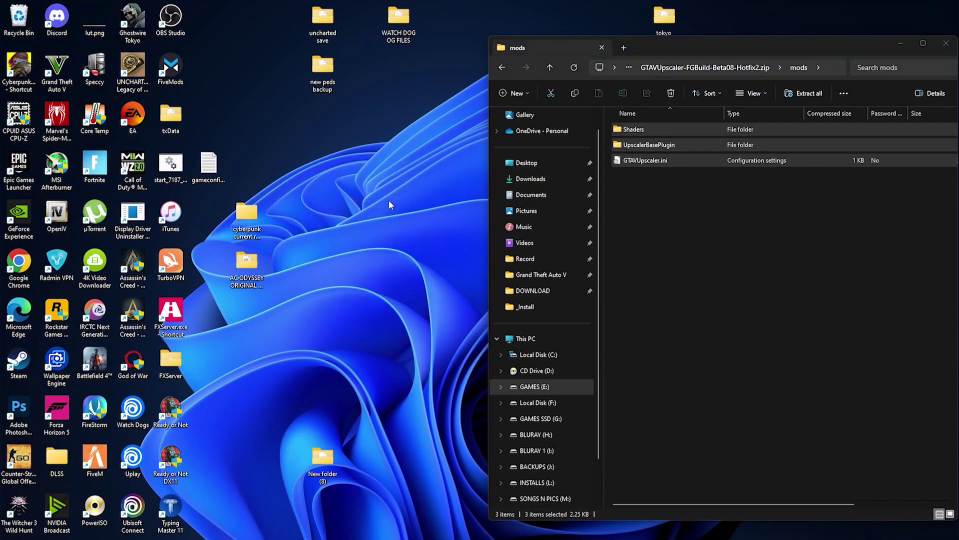
{"action": "right_click", "coordinate": [373, 199]}
{"action": "left_click", "coordinate": [412, 238]}
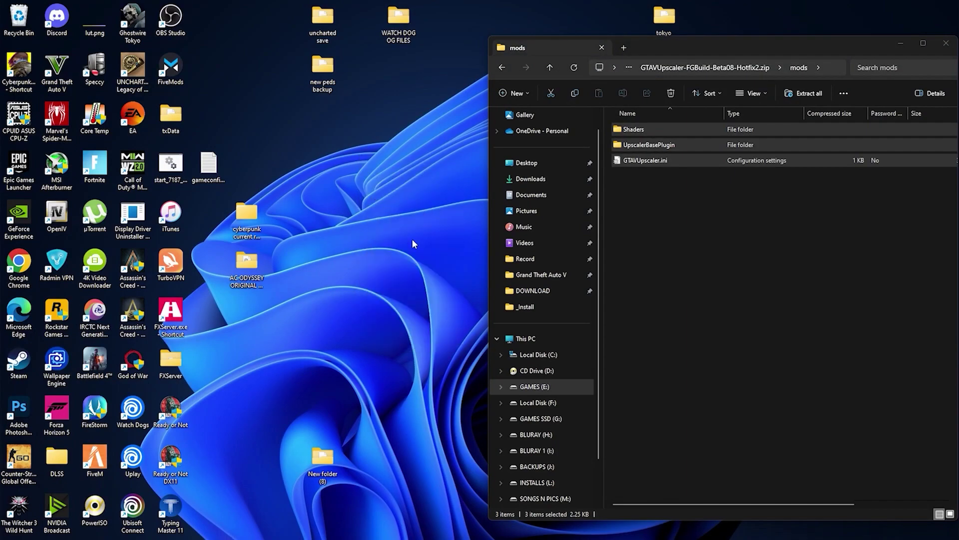
{"action": "double_click", "coordinate": [59, 65]}
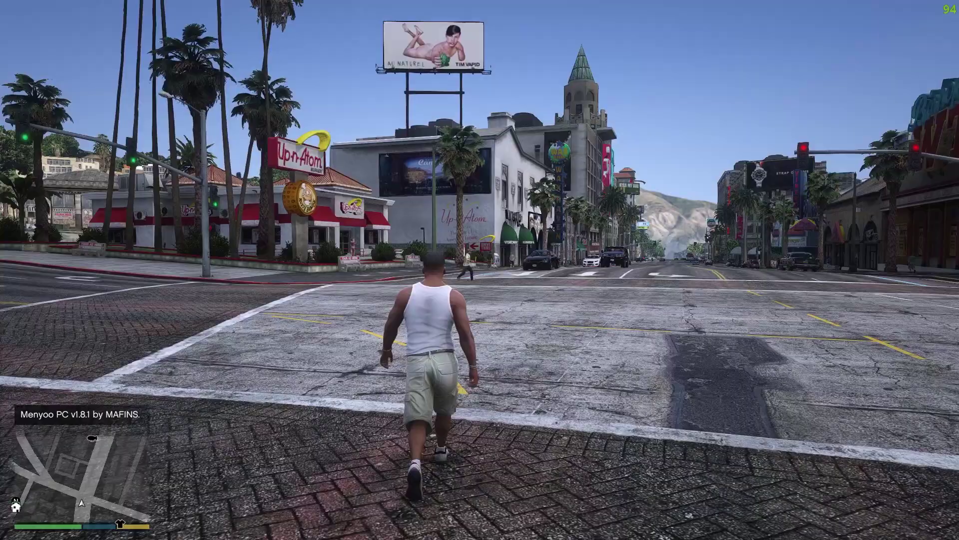
- Open the ReShade and GTA V Upscaler overlays in the game, enlarge the Upscaler window and enable the upscaler
{"action": "key", "text": "w"}
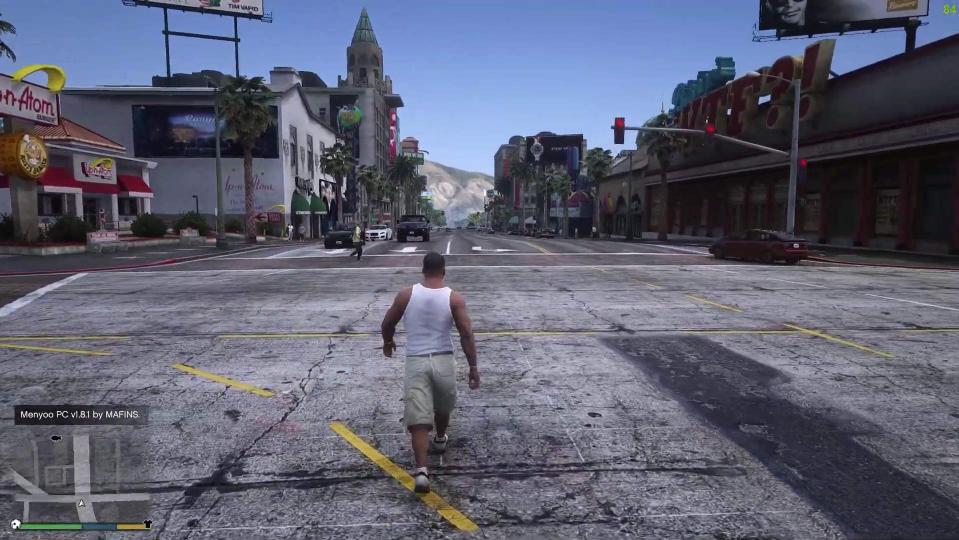
{"action": "key", "text": "w"}
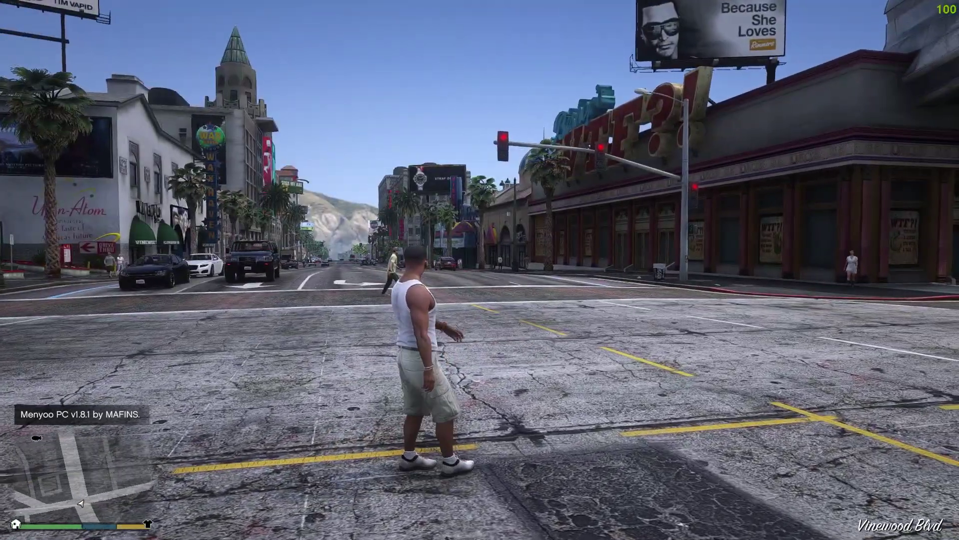
{"action": "key", "text": "shift+Return"}
{"action": "key", "text": "shift+Return"}
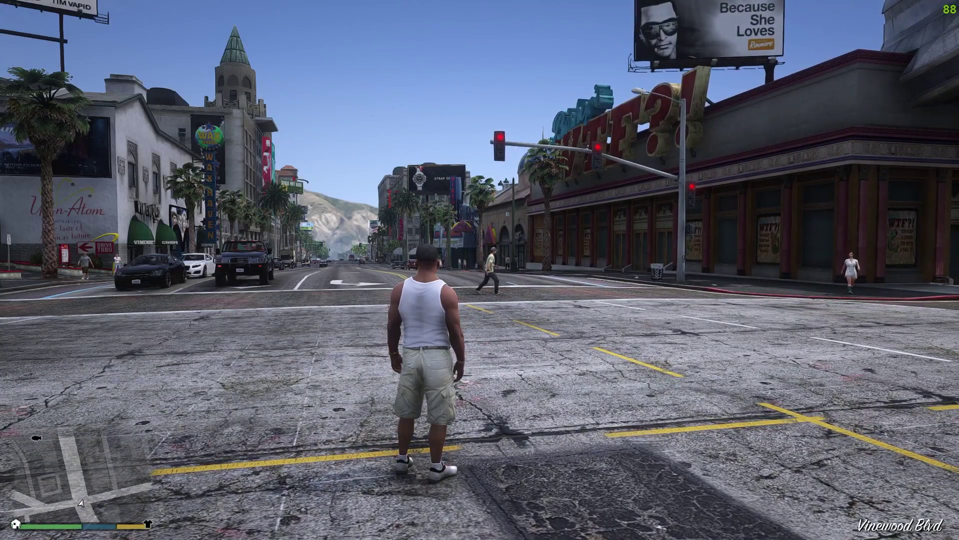
{"action": "key", "text": "Home"}
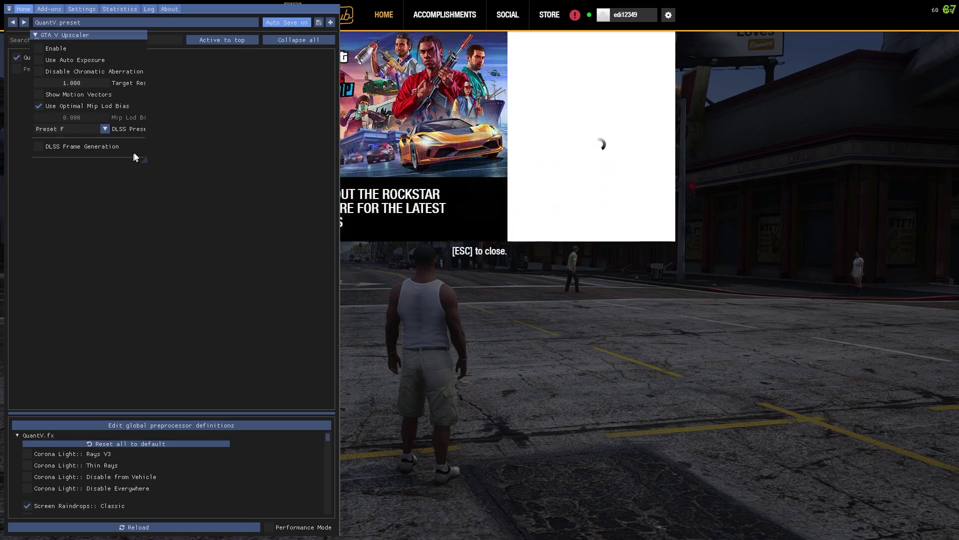
{"action": "left_click_drag", "start_coordinate": [135, 154], "coordinate": [296, 241]}
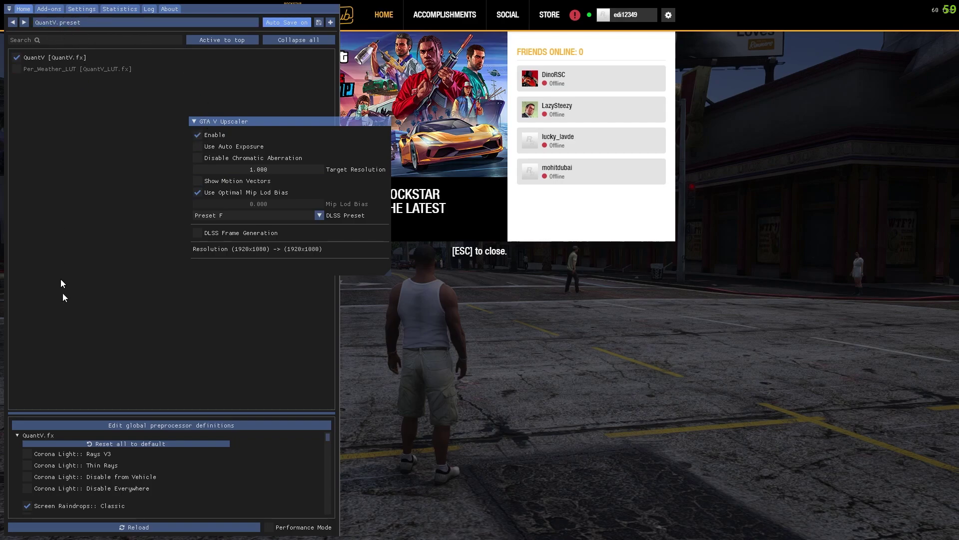
- Turn on DLSS Frame Generation in the GTA V Upscaler window and close the overlays
{"action": "scroll", "coordinate": [143, 467], "scroll_direction": "down", "scroll_amount": 7}
{"action": "scroll", "coordinate": [145, 481], "scroll_direction": "up", "scroll_amount": 9}
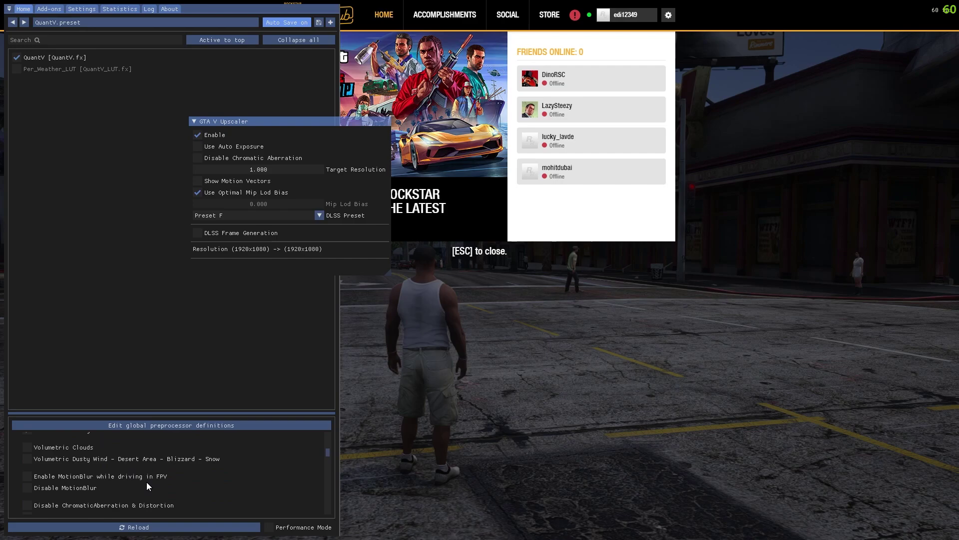
{"action": "scroll", "coordinate": [120, 475], "scroll_direction": "up", "scroll_amount": 2}
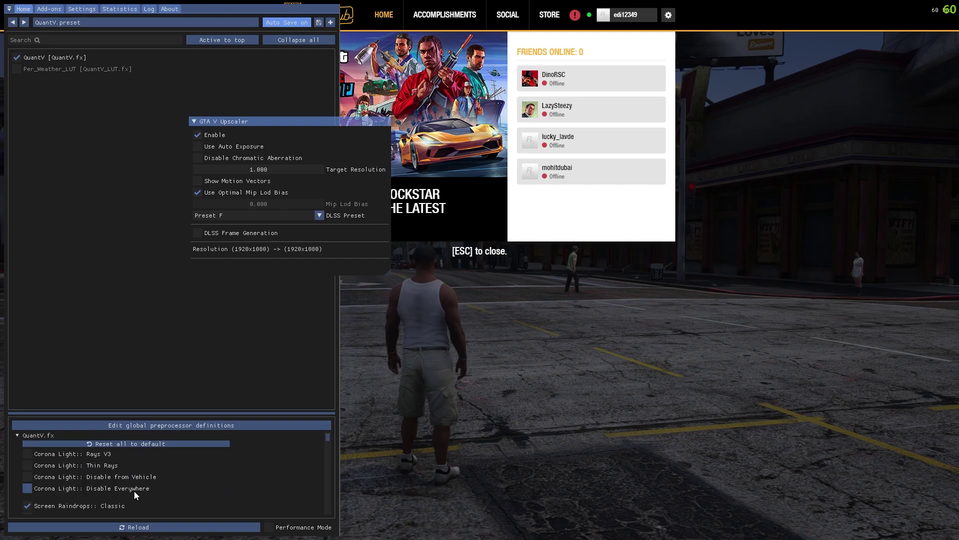
{"action": "scroll", "coordinate": [138, 489], "scroll_direction": "down", "scroll_amount": 5}
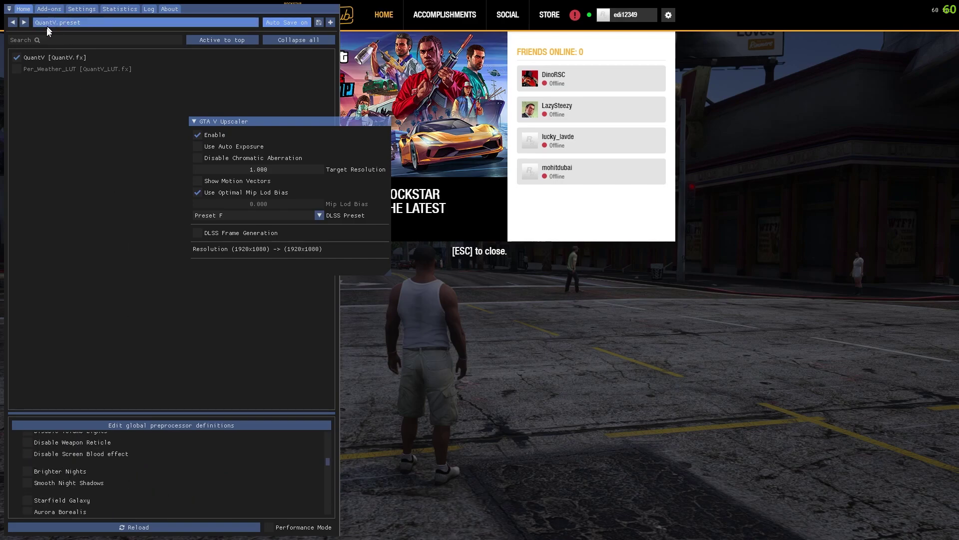
{"action": "left_click_drag", "start_coordinate": [280, 122], "coordinate": [346, 134]}
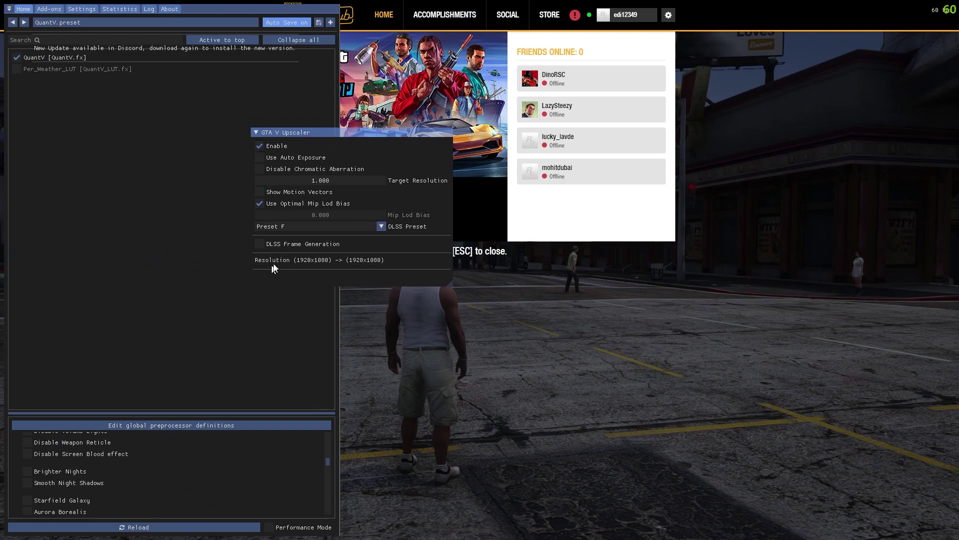
{"action": "left_click", "coordinate": [260, 245]}
{"action": "key", "text": "Home"}
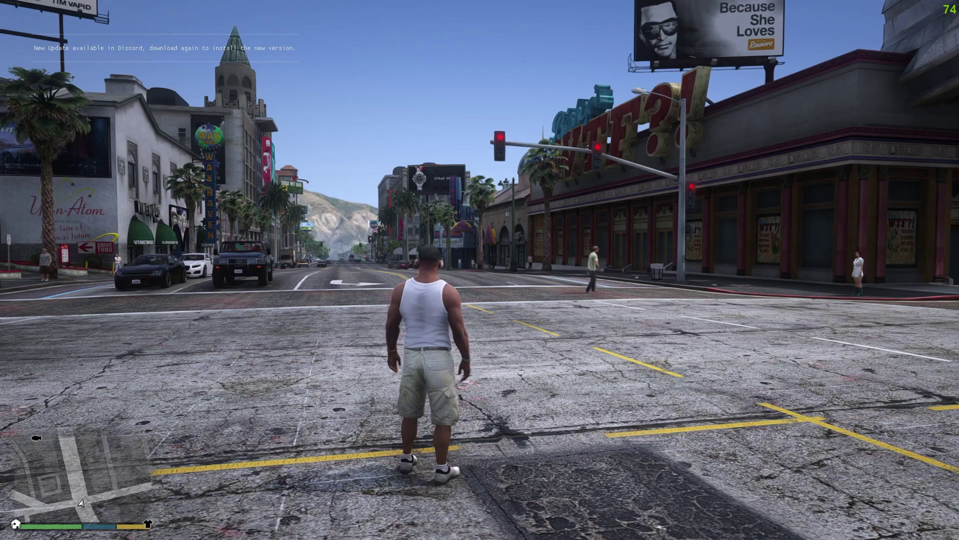
- Walk around the Vinewood intersection to check the frame rate and image quality with frame generation, rechecking the Upscaler settings
{"action": "key", "text": "w"}
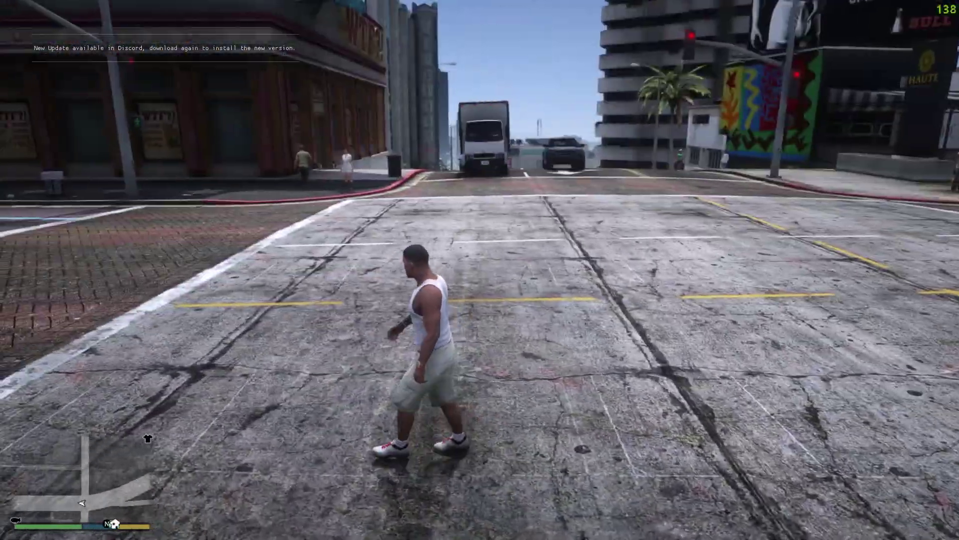
{"action": "key", "text": "w"}
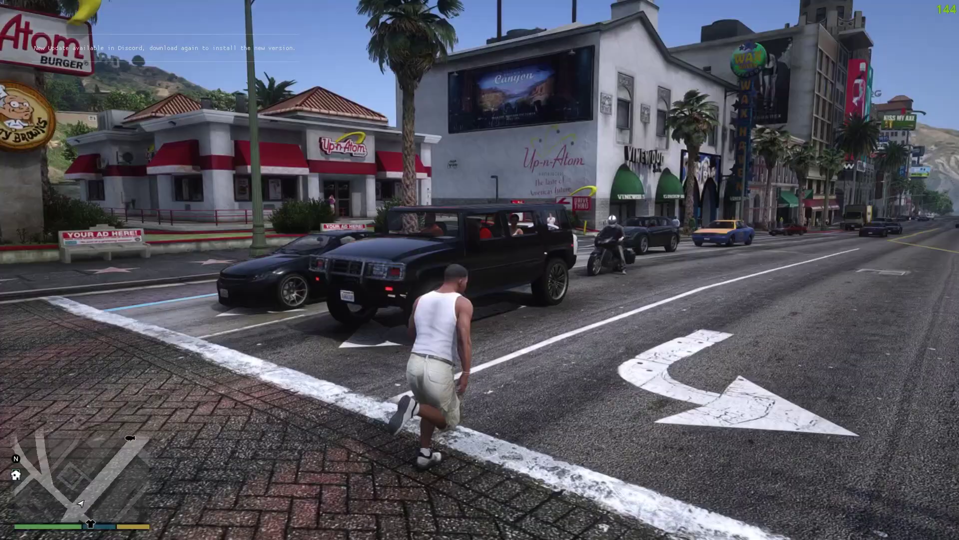
{"action": "key", "text": "d"}
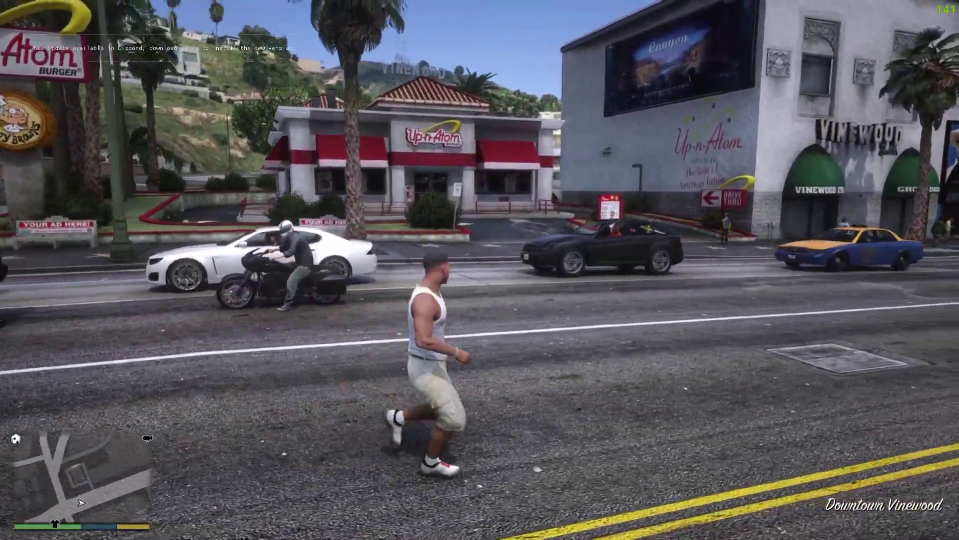
{"action": "key", "text": "w"}
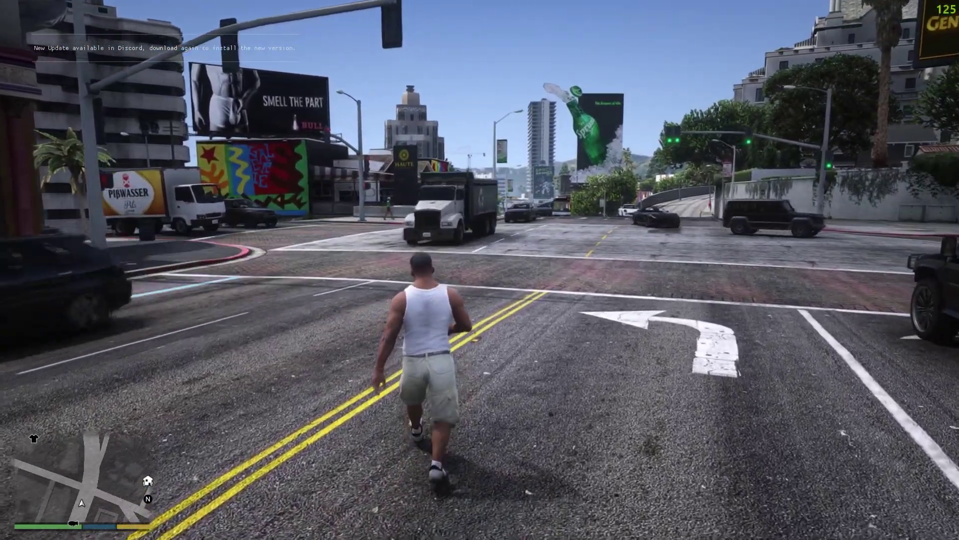
{"action": "key", "text": "Home"}
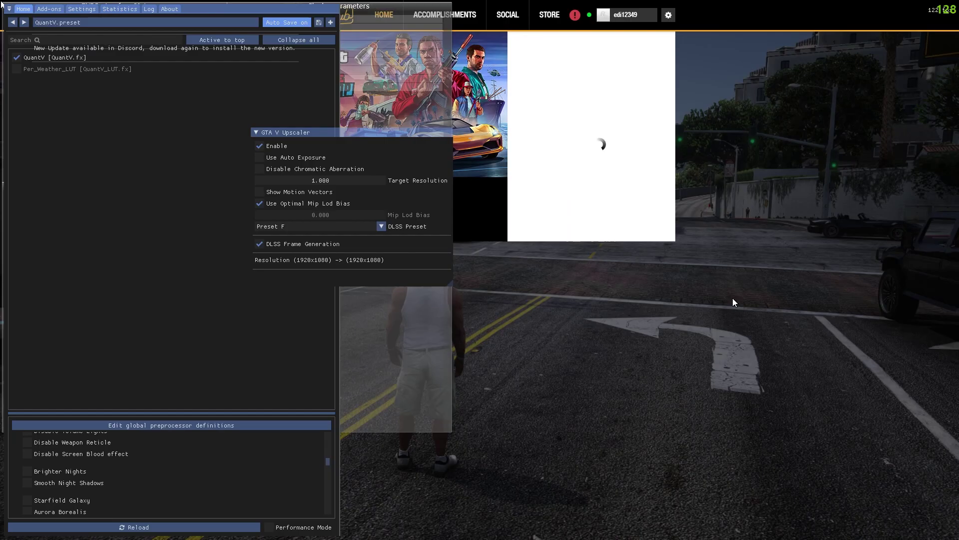
{"action": "key", "text": "Home"}
{"action": "key", "text": "shift+Return"}
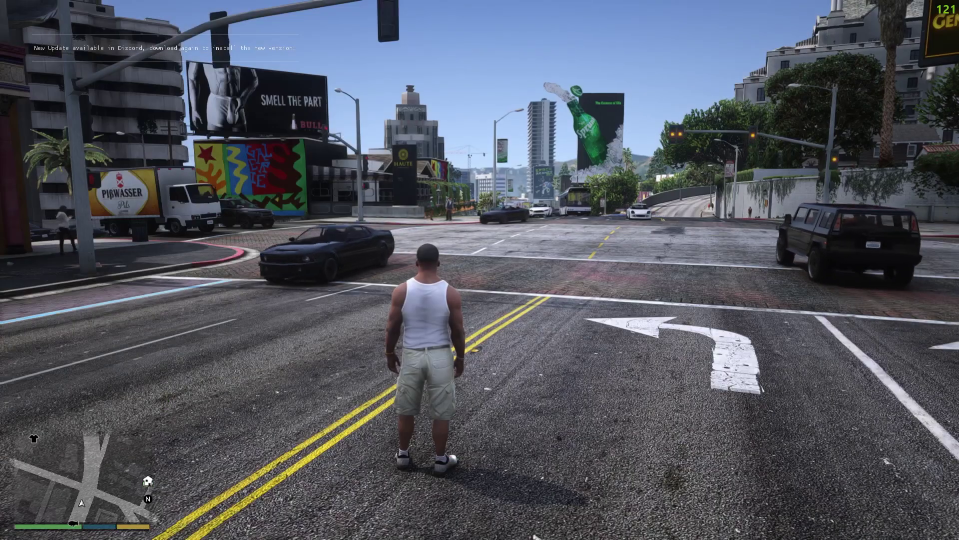
{"action": "key", "text": "w"}
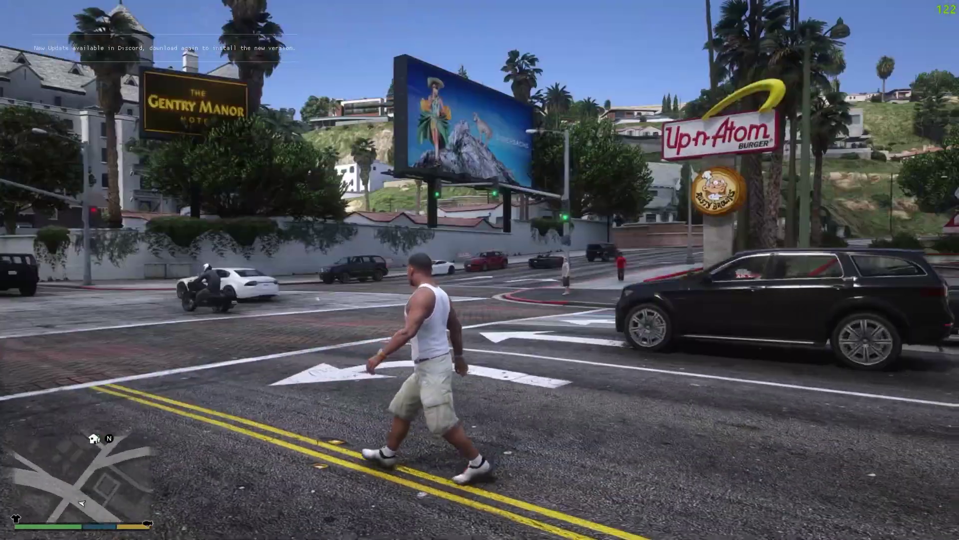
{"action": "key", "text": "w"}
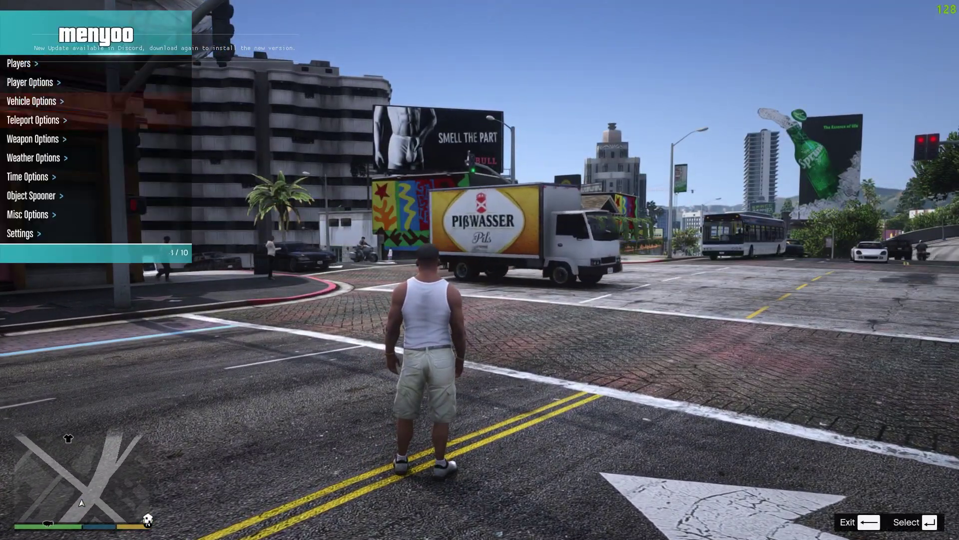
- Change the in-game weather to Clouds through Menyoo's weather options
{"action": "key", "text": "Down"}
{"action": "key", "text": "Down"}
{"action": "key", "text": "Return"}
{"action": "key", "text": "Down"}
{"action": "key", "text": "BackSpace"}
{"action": "key", "text": "Down"}
{"action": "key", "text": "Return"}
{"action": "key", "text": "Down"}
{"action": "key", "text": "Down"}
{"action": "key", "text": "Down"}
{"action": "key", "text": "Return"}
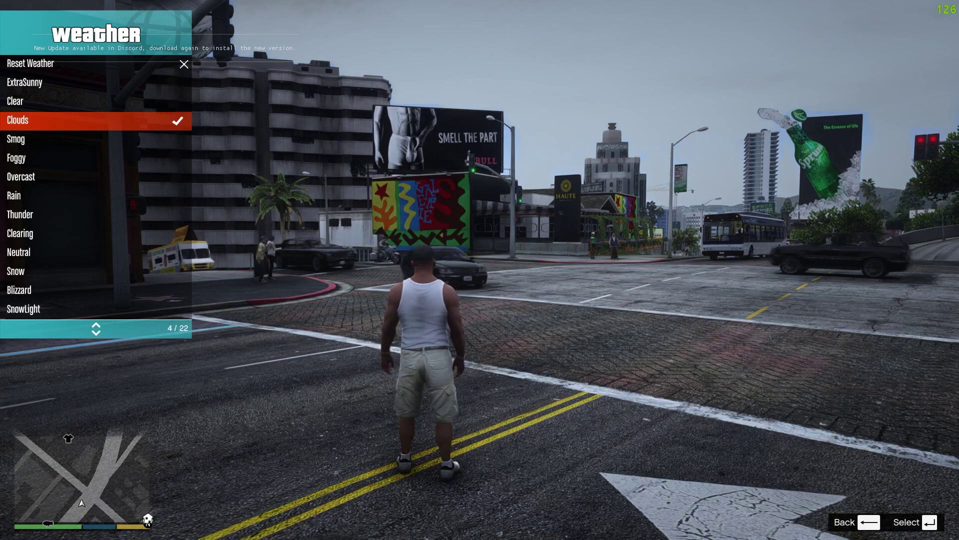